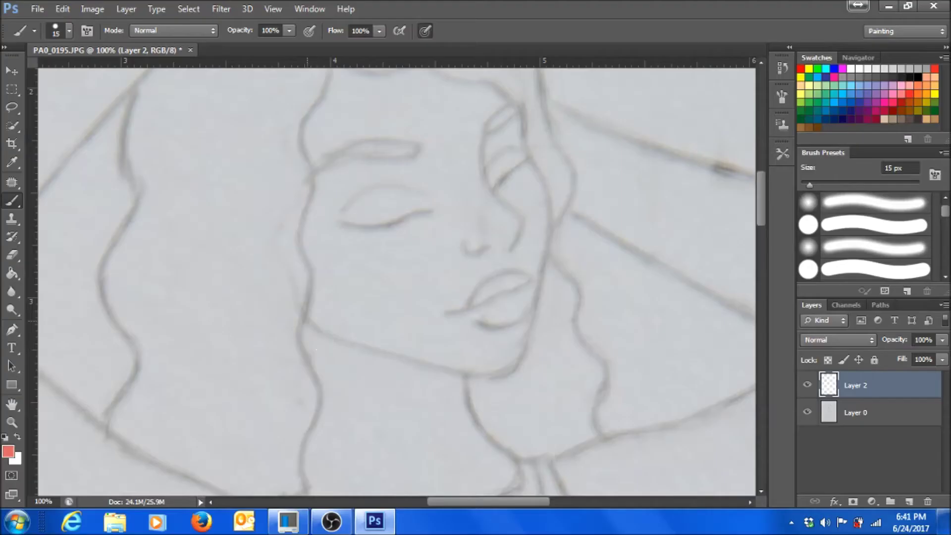
Trace the cheek, neck, nose, shoulder line and collar of the top in red
drag(552, 257, 541, 179)
drag(492, 303, 547, 389)
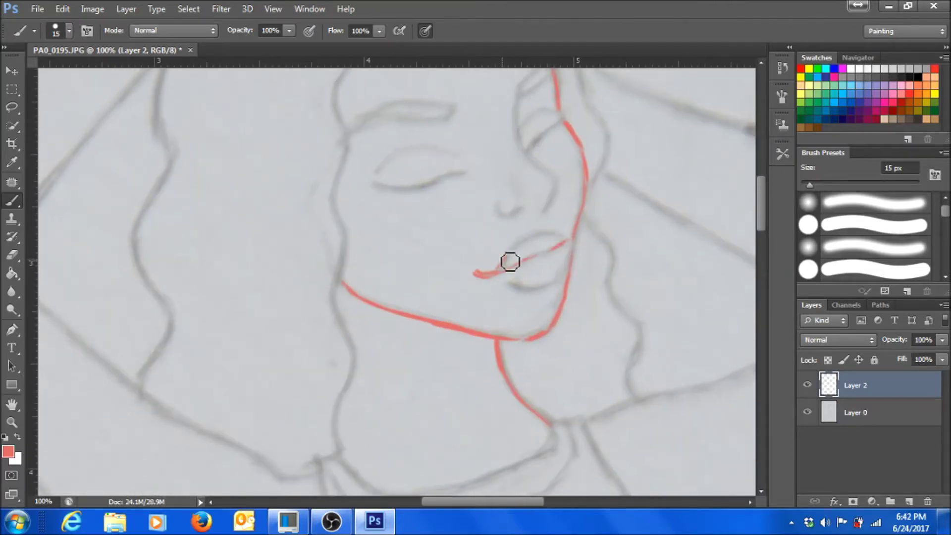
drag(515, 251, 522, 267)
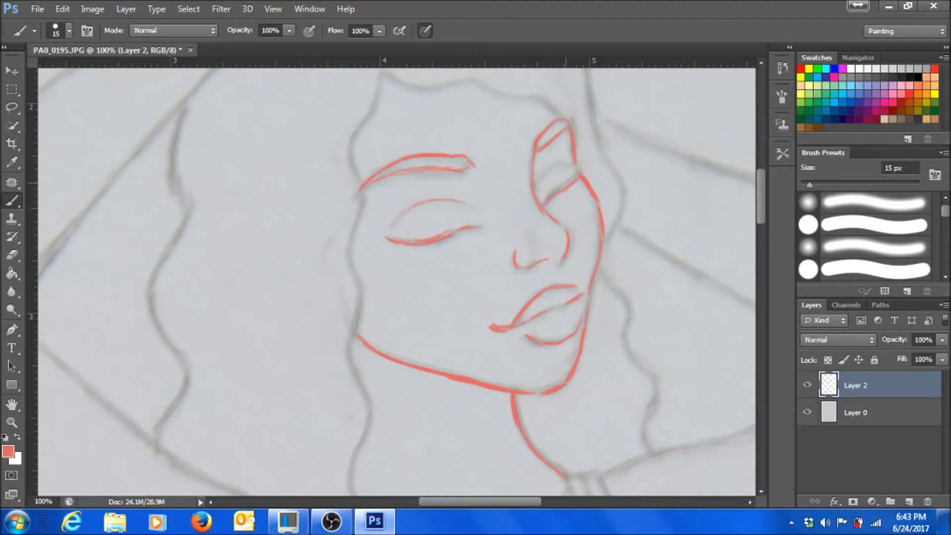
scroll(389, 282, down, 5)
mouse_move(314, 333)
mouse_down()
mouse_move(626, 218)
mouse_move(754, 122)
mouse_up()
drag(270, 298, 452, 231)
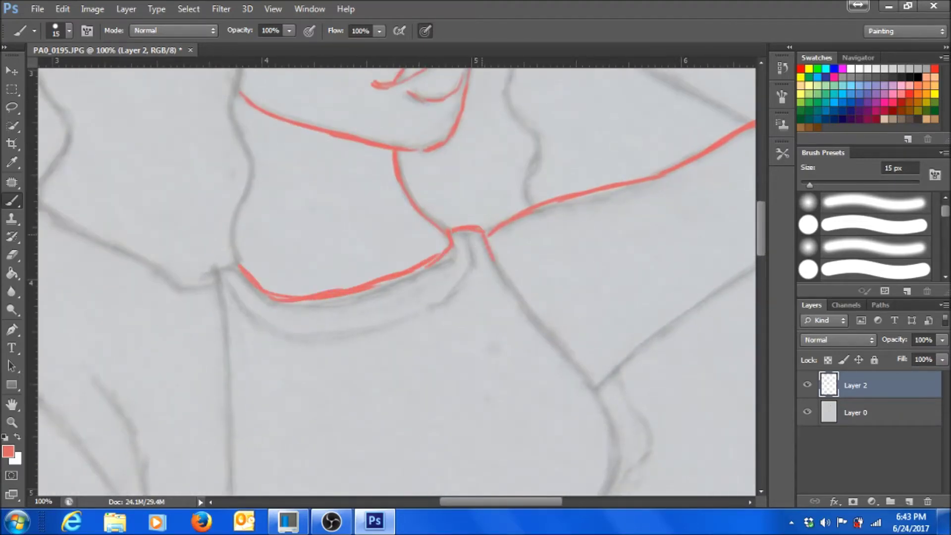
Trace the left torso side, curved chest line and the top's two lower bands, resizing the brush
scroll(574, 362, down, 5)
mouse_move(554, 171)
mouse_down()
mouse_move(579, 283)
mouse_move(535, 344)
mouse_up()
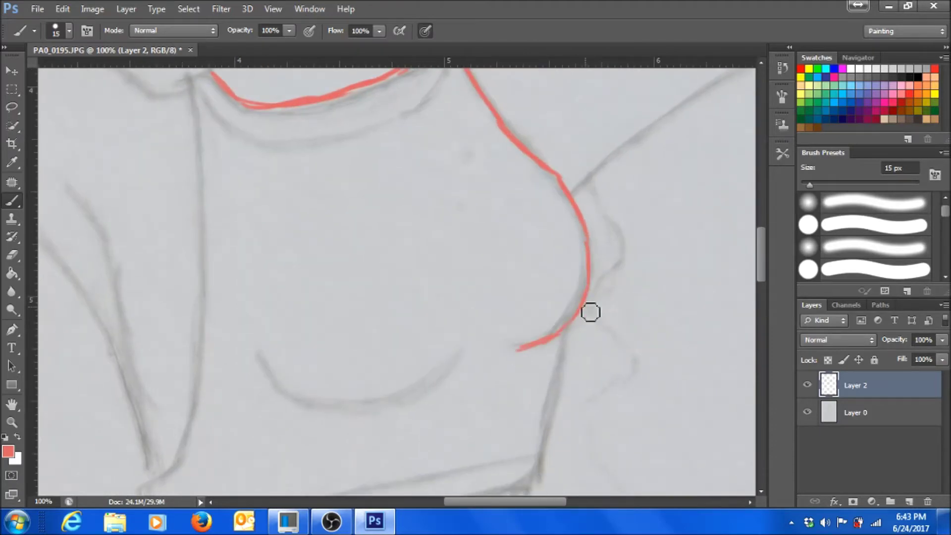
key(bracketleft)
drag(317, 134, 335, 297)
drag(333, 399, 334, 196)
mouse_move(338, 74)
mouse_down()
mouse_move(343, 312)
mouse_move(280, 381)
mouse_up()
drag(345, 342, 348, 280)
key(bracketright)
mouse_move(397, 182)
mouse_down()
mouse_move(408, 203)
mouse_move(600, 191)
mouse_up()
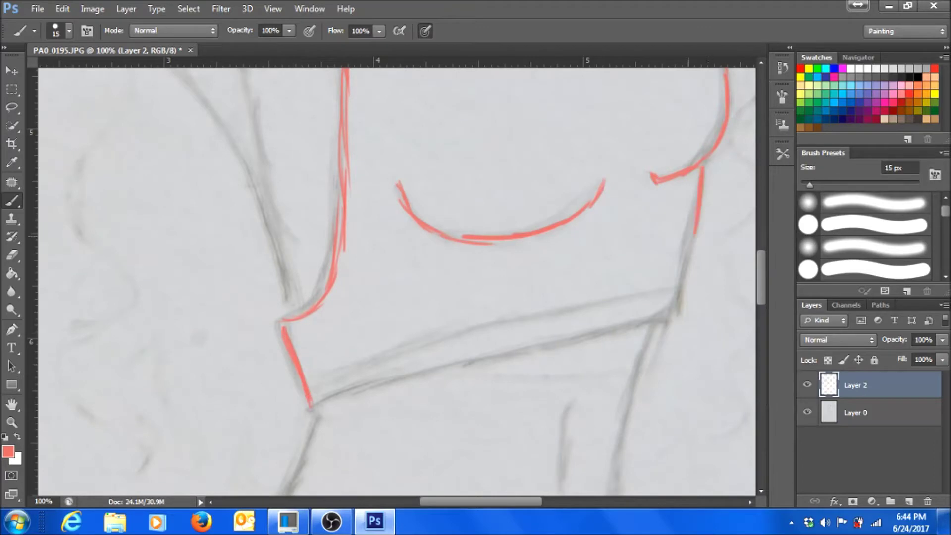
drag(439, 375, 668, 324)
drag(310, 392, 671, 288)
Trace the waist, the jeans waistband's upper and lower edges, the button circle and the fly
drag(545, 436, 564, 268)
drag(340, 246, 304, 342)
mouse_move(577, 250)
mouse_down()
mouse_move(584, 159)
mouse_move(579, 231)
mouse_up()
drag(405, 317, 425, 216)
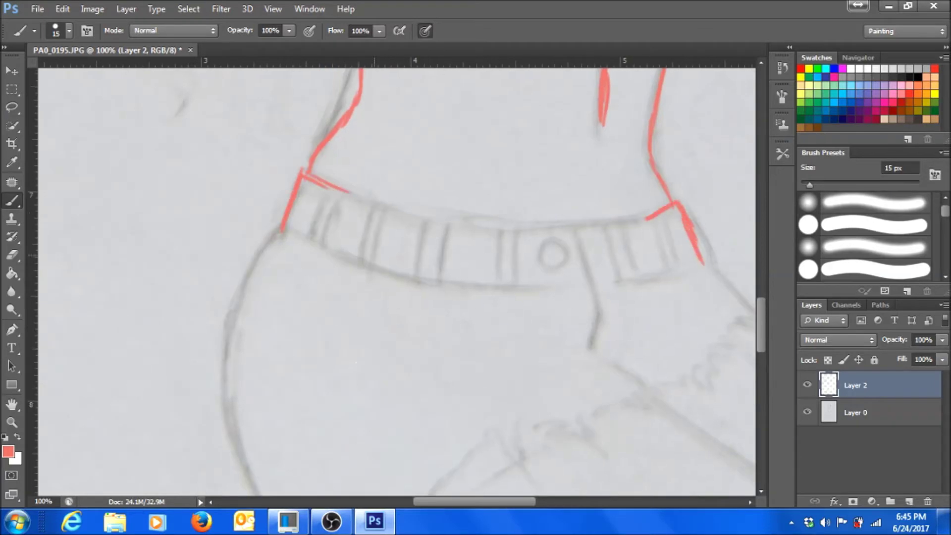
drag(347, 188, 488, 226)
drag(504, 230, 571, 230)
drag(565, 308, 560, 301)
drag(569, 247, 567, 250)
drag(582, 229, 608, 228)
drag(347, 261, 378, 272)
drag(389, 277, 550, 287)
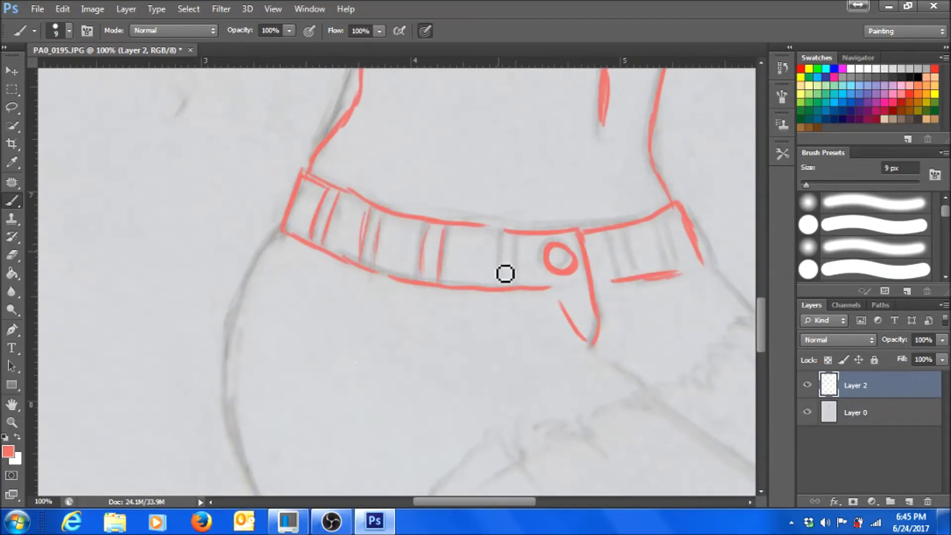
key(ctrl+minus)
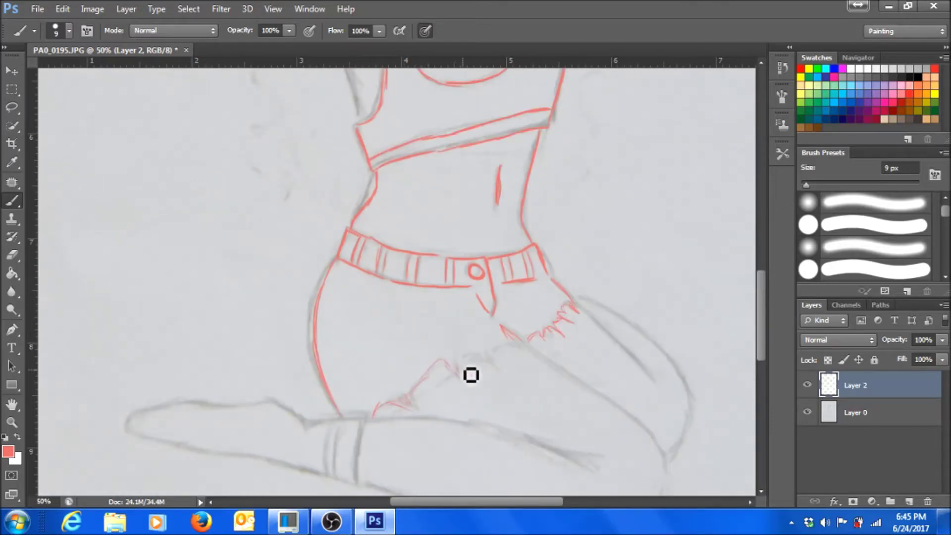
Trace the kneeling legs in red: thigh, lower leg, foot and sock cuff lines
drag(529, 347, 671, 459)
mouse_move(675, 472)
mouse_down()
mouse_move(599, 371)
mouse_move(696, 383)
mouse_up()
drag(392, 400, 639, 458)
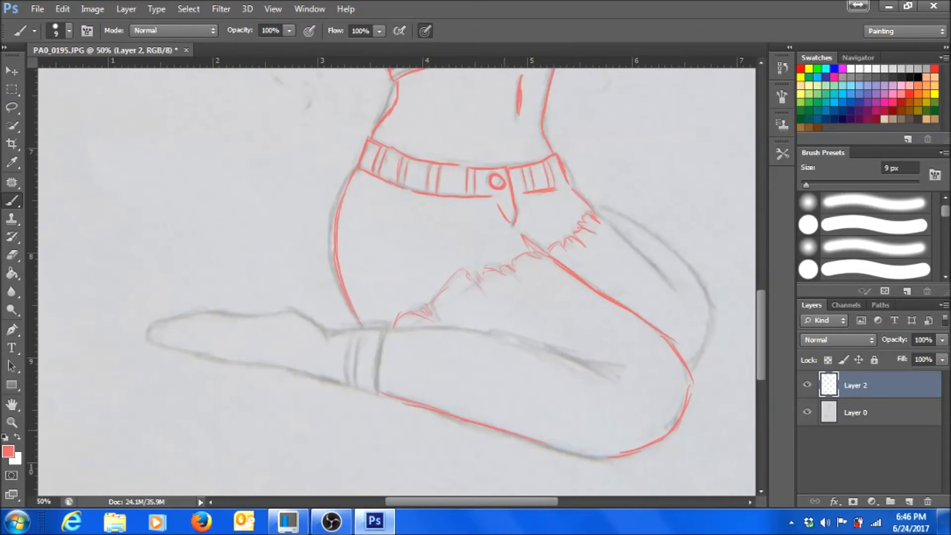
drag(497, 338, 614, 367)
drag(385, 334, 379, 394)
drag(384, 332, 304, 325)
mouse_move(148, 341)
mouse_down()
mouse_move(246, 322)
mouse_move(296, 327)
mouse_move(350, 380)
mouse_up()
drag(349, 380, 224, 392)
drag(555, 360, 598, 321)
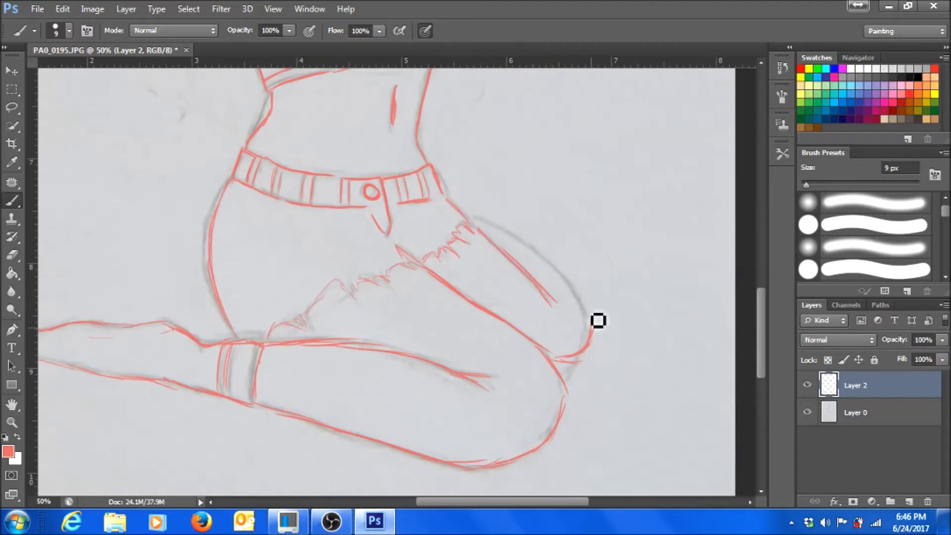
Trace the armpit and both raised arms over the head, zooming to 66.7%
drag(277, 69, 403, 490)
drag(339, 318, 379, 407)
drag(319, 337, 396, 431)
mouse_move(385, 422)
mouse_down()
mouse_move(274, 304)
mouse_move(335, 170)
mouse_move(388, 114)
mouse_up()
key(e)
key(b)
key(ctrl+plus)
drag(378, 164, 291, 217)
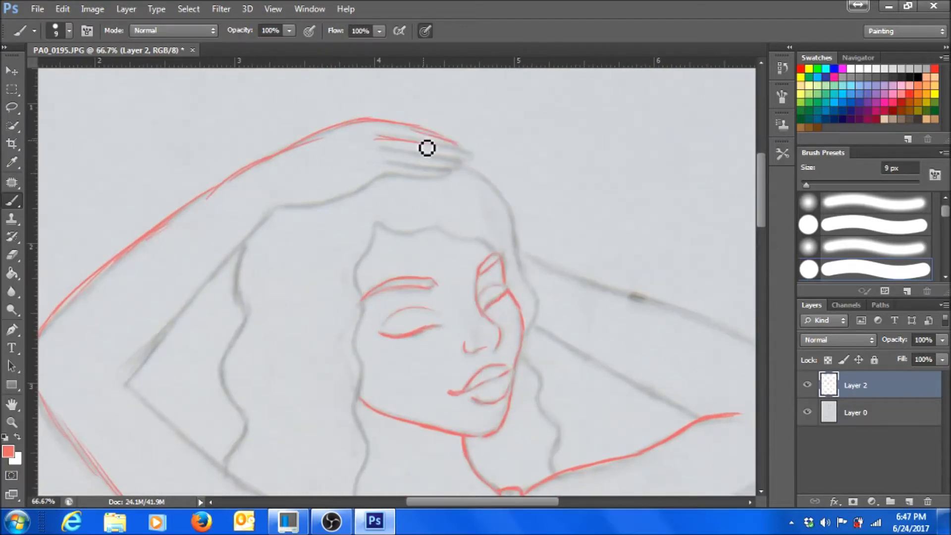
drag(394, 180, 484, 64)
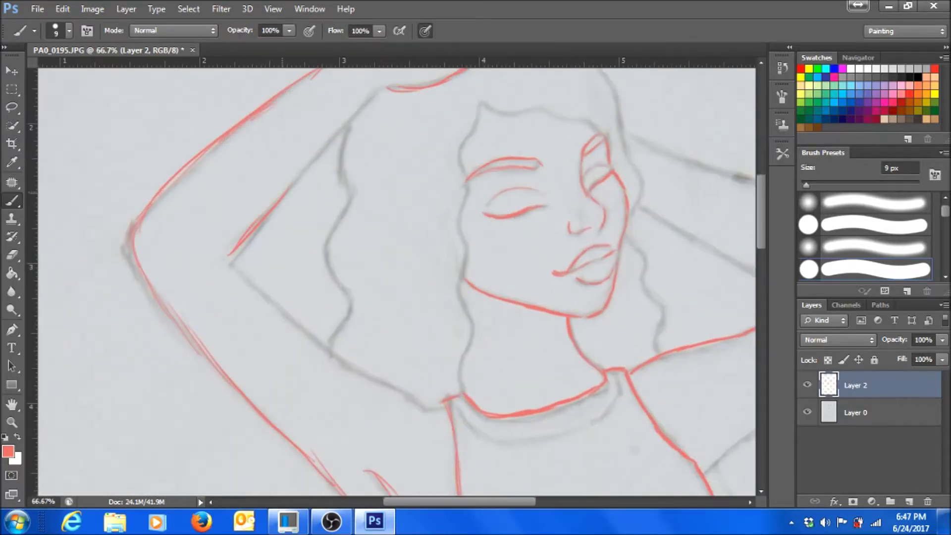
mouse_move(353, 396)
mouse_down()
mouse_move(269, 331)
mouse_move(71, 351)
mouse_up()
drag(426, 411, 633, 253)
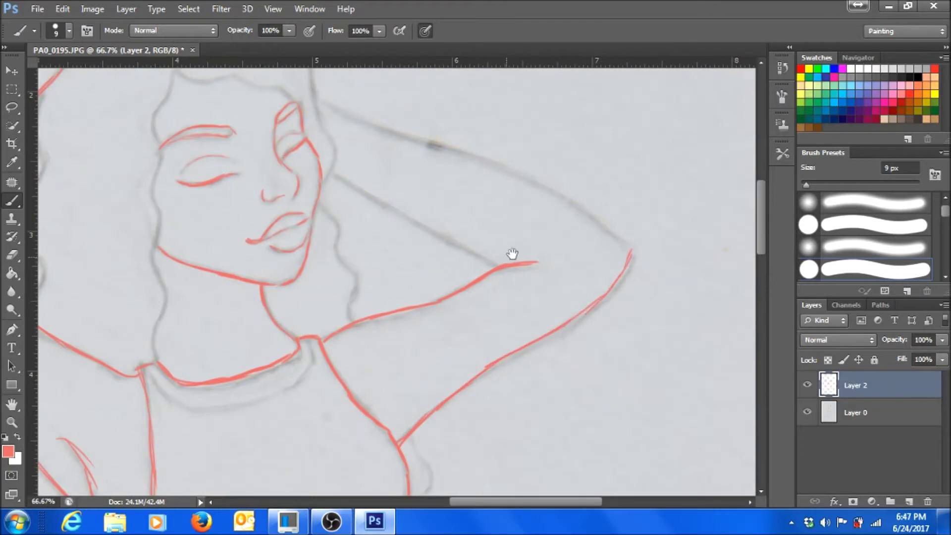
drag(512, 255, 440, 282)
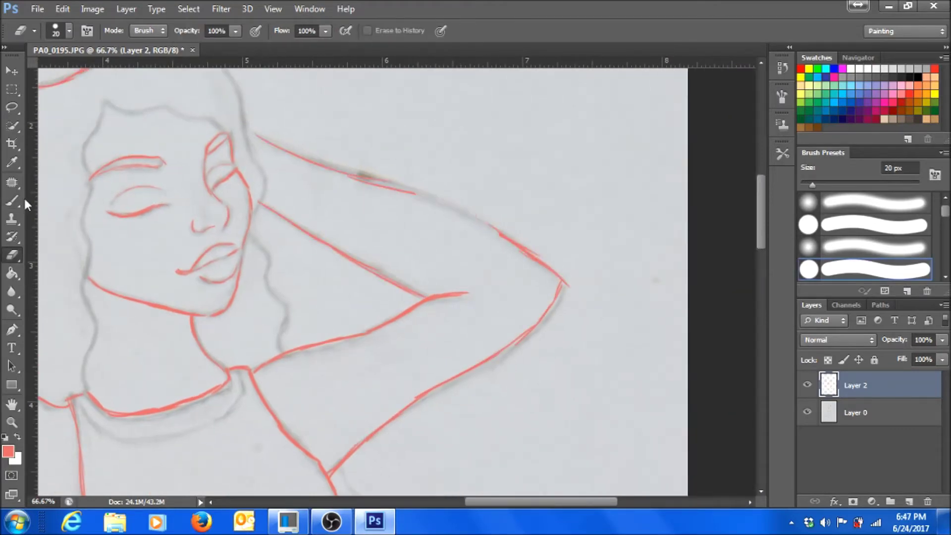
Erase the stray red curls right of the torso and redraw with the 9 px brush
key(ctrl+minus)
key(ctrl+minus)
scroll(374, 307, down, 5)
key(ctrl+plus)
scroll(374, 307, up, 5)
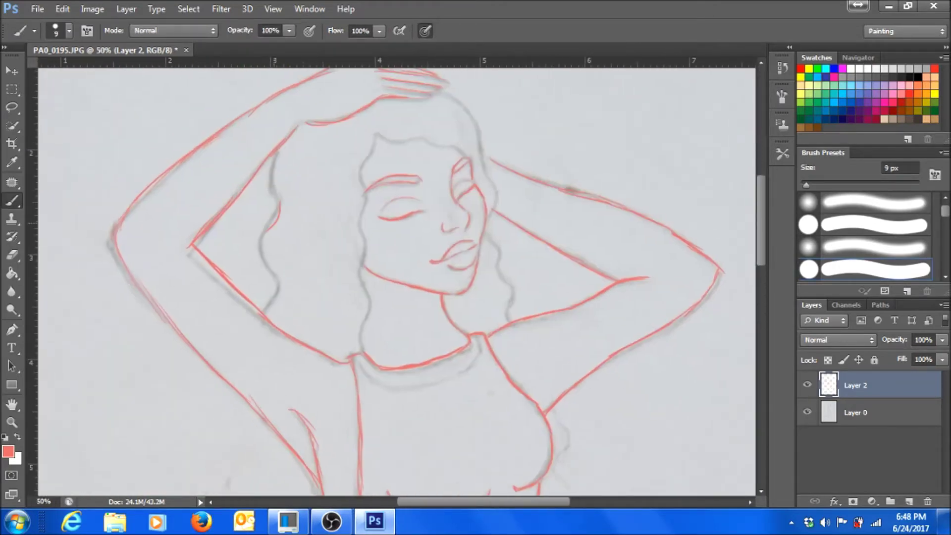
scroll(269, 295, down, 5)
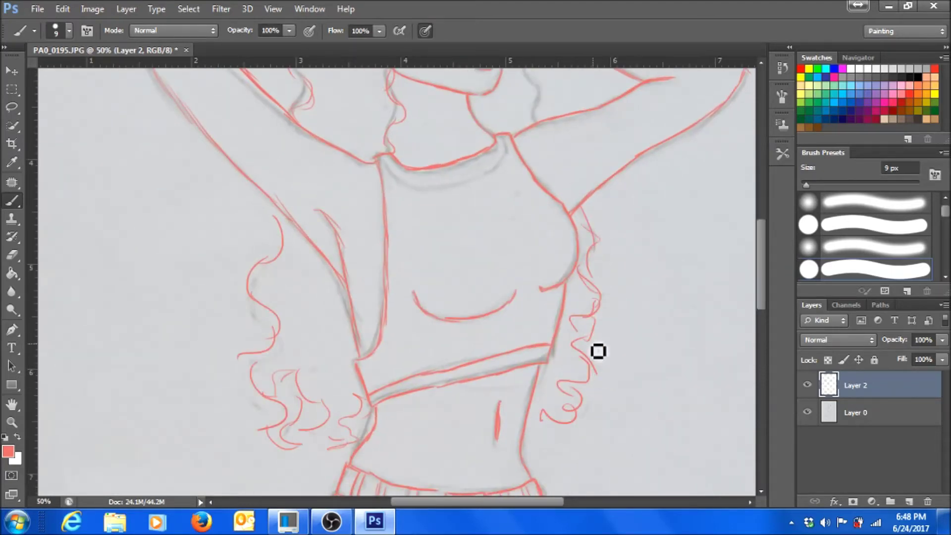
key(e)
drag(590, 327, 608, 378)
key(b)
mouse_move(587, 218)
mouse_down()
mouse_move(573, 397)
mouse_move(550, 471)
mouse_up()
Draw the curly hair on both sides of the face, then zoom out to 25%
scroll(545, 254, up, 5)
scroll(546, 254, up, 3)
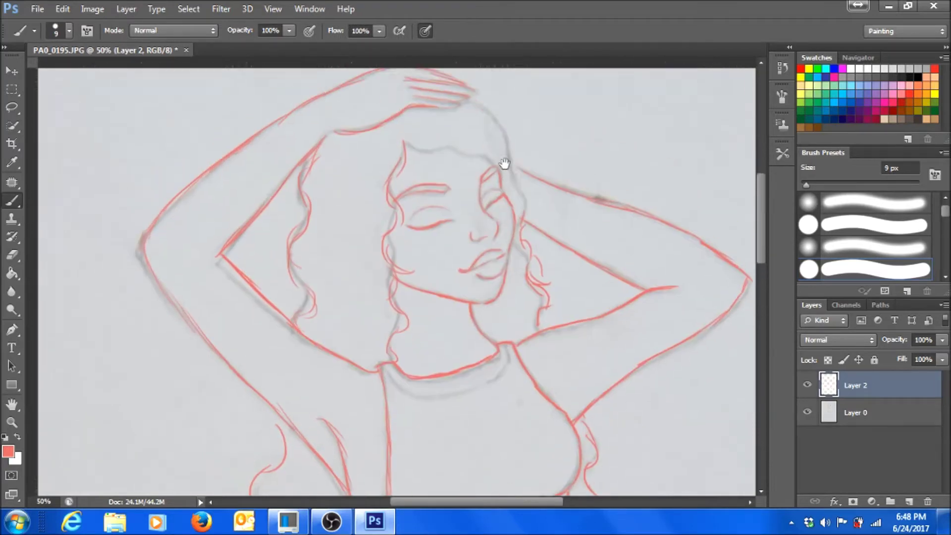
drag(494, 159, 510, 180)
scroll(509, 181, down, 3)
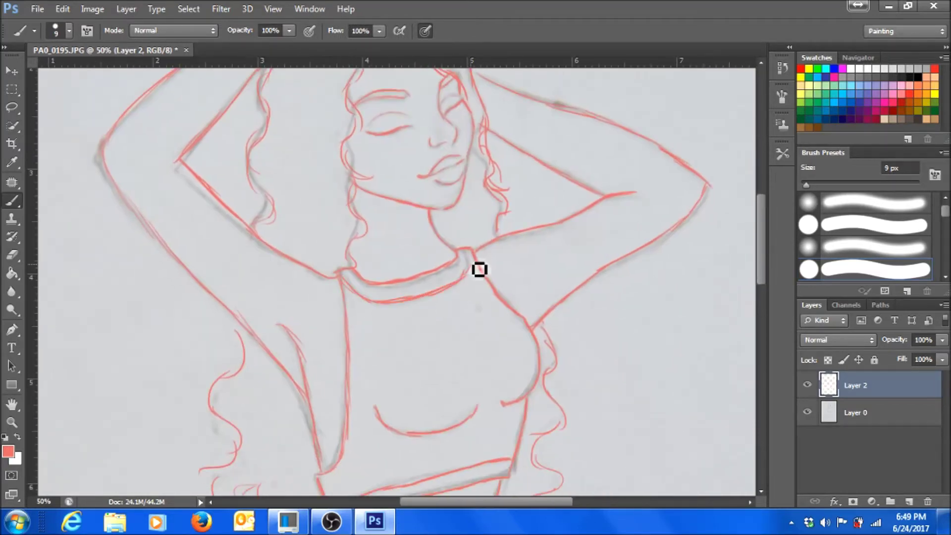
scroll(396, 277, down, 3)
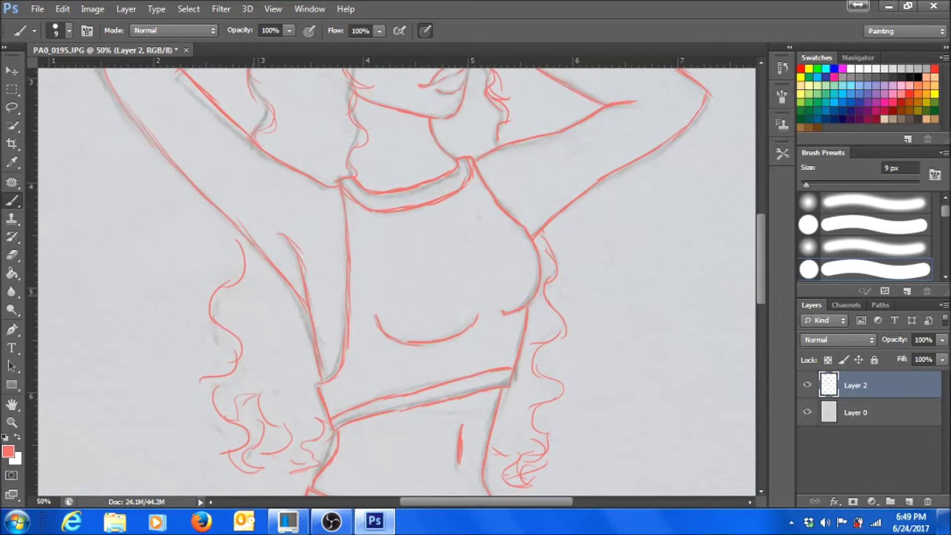
scroll(396, 277, up, 5)
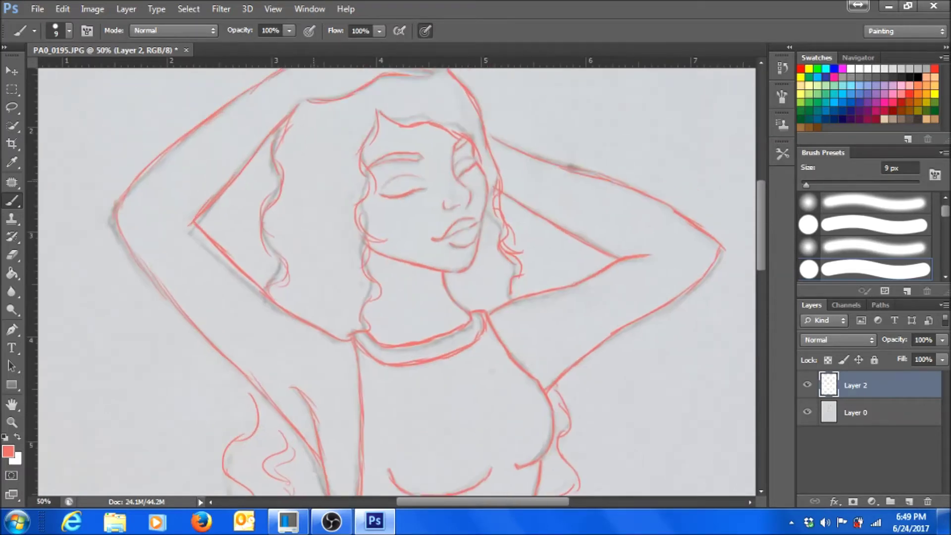
drag(328, 255, 352, 190)
scroll(397, 277, down, 5)
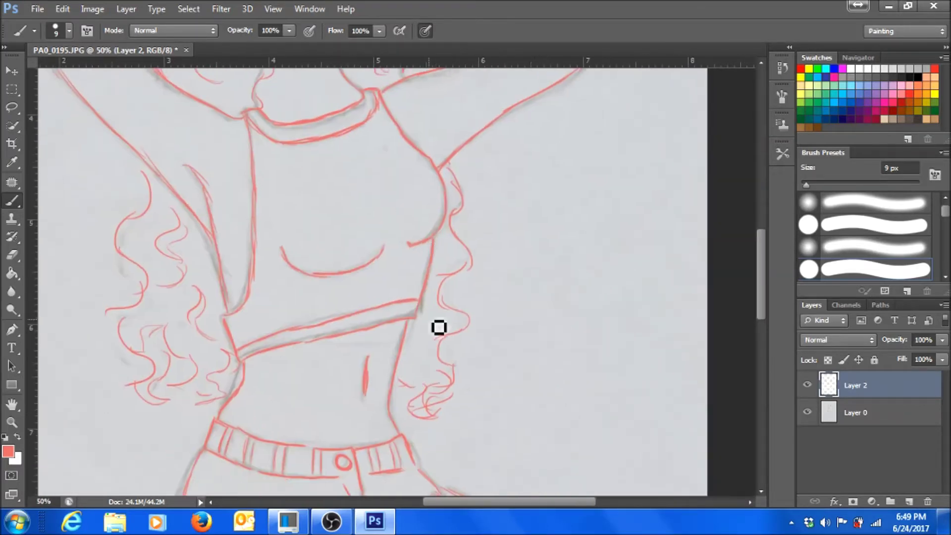
key(ctrl+minus)
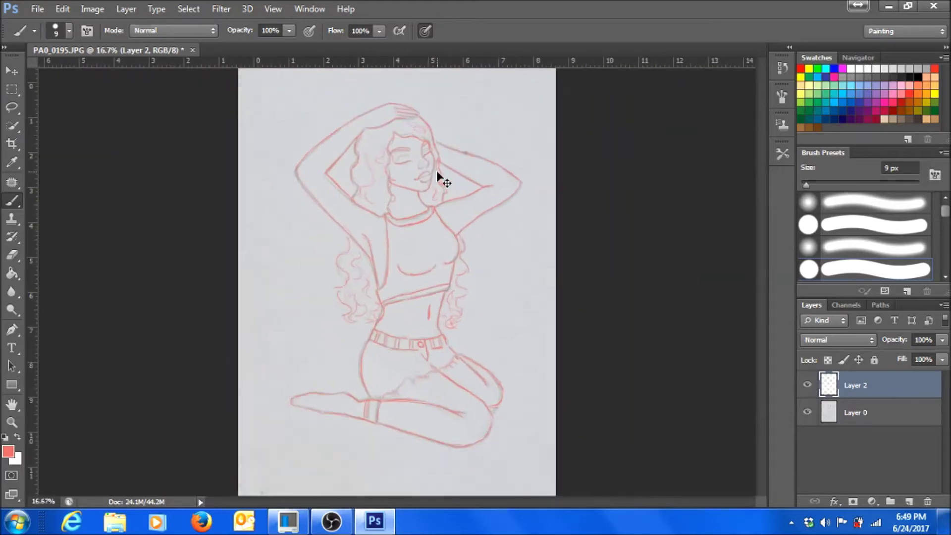
Add a layer below the red lines and paint it white with a 1100 px brush
ctrl+click(909, 501)
key(x)
click(290, 30)
key(5)
key(6)
key(ctrl+minus)
drag(386, 213, 299, 96)
mouse_move(317, 317)
mouse_down()
mouse_move(495, 451)
mouse_move(446, 247)
mouse_move(510, 297)
mouse_up()
Add a new top layer and try pink strokes at the waist and arm with a 150 px brush, then undo them
key(x)
key(ctrl+plus)
key(ctrl+shift+alt+n)
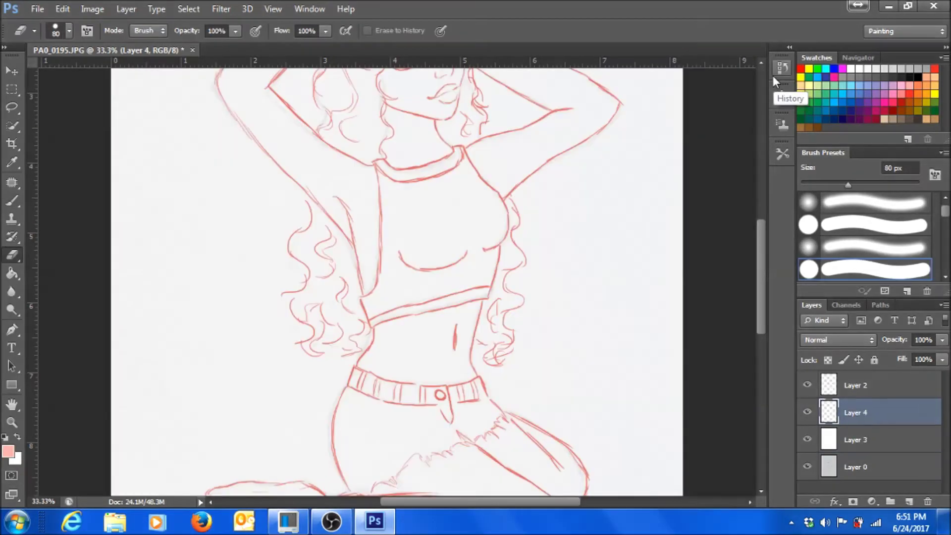
key(ctrl+bracketright)
mouse_move(393, 324)
mouse_down()
mouse_move(387, 350)
mouse_move(446, 357)
mouse_up()
drag(391, 297, 429, 402)
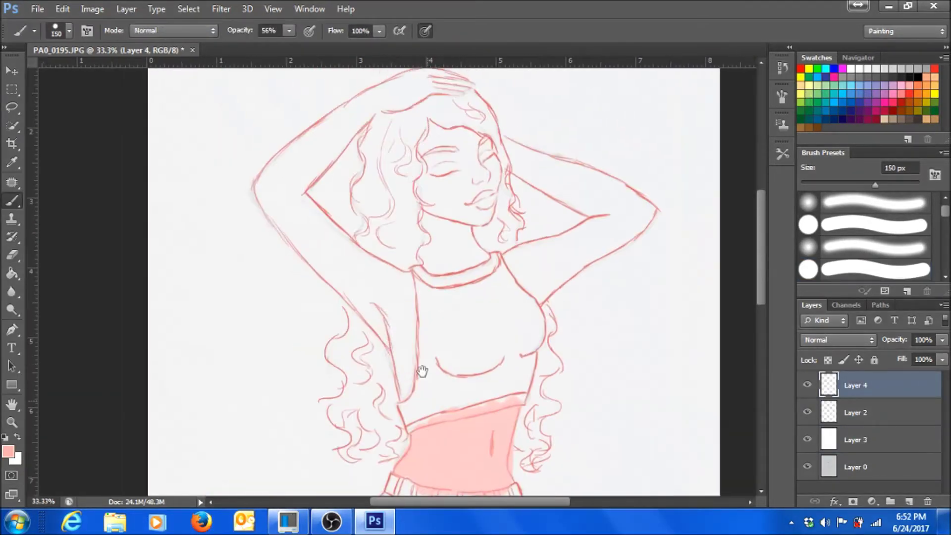
drag(406, 357, 322, 223)
drag(362, 287, 263, 178)
key(ctrl+z)
key(ctrl+z)
key(0)
Pick the skin colour, lower the layer opacity, and paint the left arm, neck, face and right shoulder
click(8, 451)
click(835, 84)
click(942, 340)
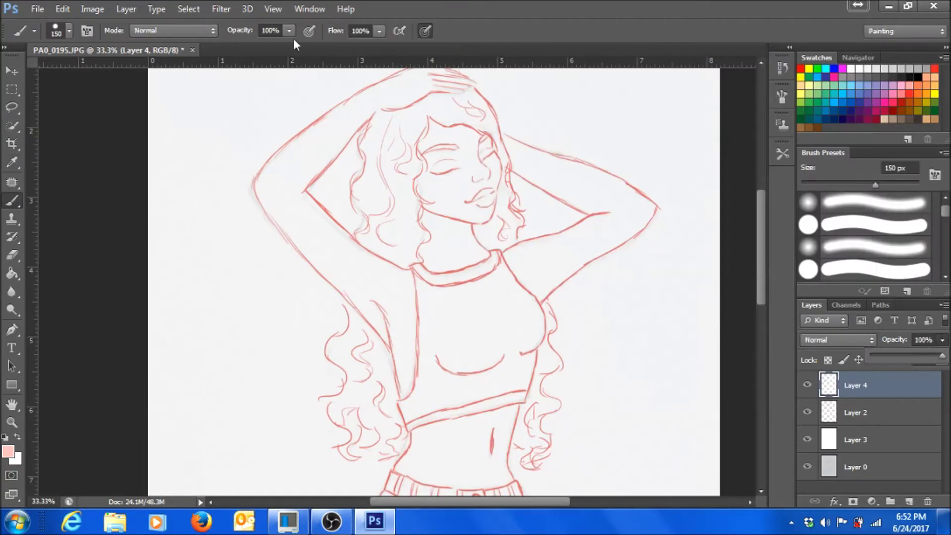
drag(289, 31, 277, 44)
mouse_move(277, 164)
mouse_down()
mouse_move(317, 117)
mouse_move(372, 95)
mouse_move(383, 320)
mouse_move(405, 308)
mouse_up()
mouse_move(446, 248)
mouse_down()
mouse_move(445, 164)
mouse_move(470, 124)
mouse_up()
mouse_move(510, 278)
mouse_down()
mouse_move(609, 238)
mouse_move(520, 148)
mouse_up()
Paint skin tone over the torso, hips and thighs with a 200 px brush
scroll(382, 255, down, 5)
drag(381, 188, 445, 119)
drag(435, 218, 490, 114)
key(bracketright)
key(bracketright)
mouse_move(372, 327)
mouse_down()
mouse_move(408, 286)
mouse_move(545, 376)
mouse_up()
drag(496, 247, 585, 327)
scroll(484, 250, down, 2)
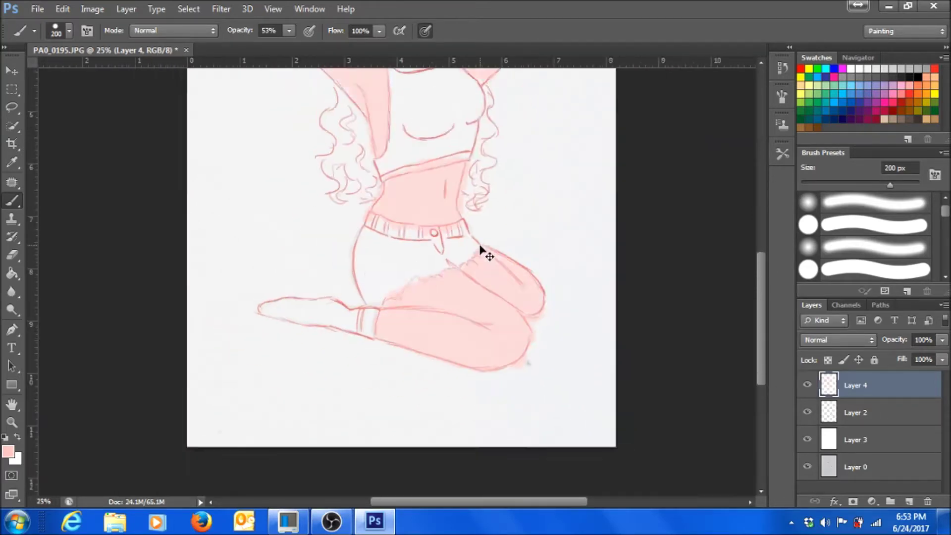
scroll(444, 206, up, 3)
Pick pale yellow and fill the crop top's chest, collar, strap and lower band
click(8, 451)
click(578, 126)
click(570, 98)
click(807, 85)
drag(396, 223, 347, 121)
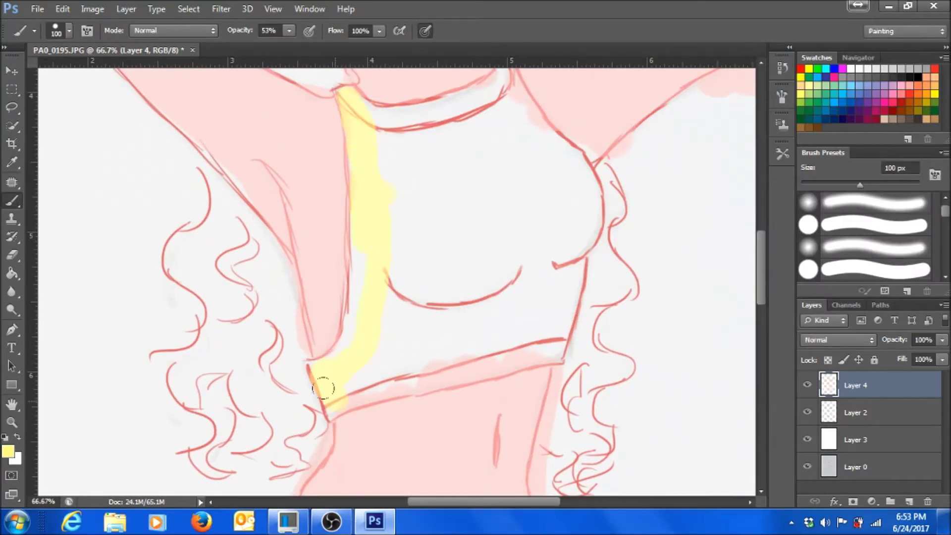
drag(359, 147, 456, 90)
drag(342, 381, 436, 308)
drag(573, 182, 436, 359)
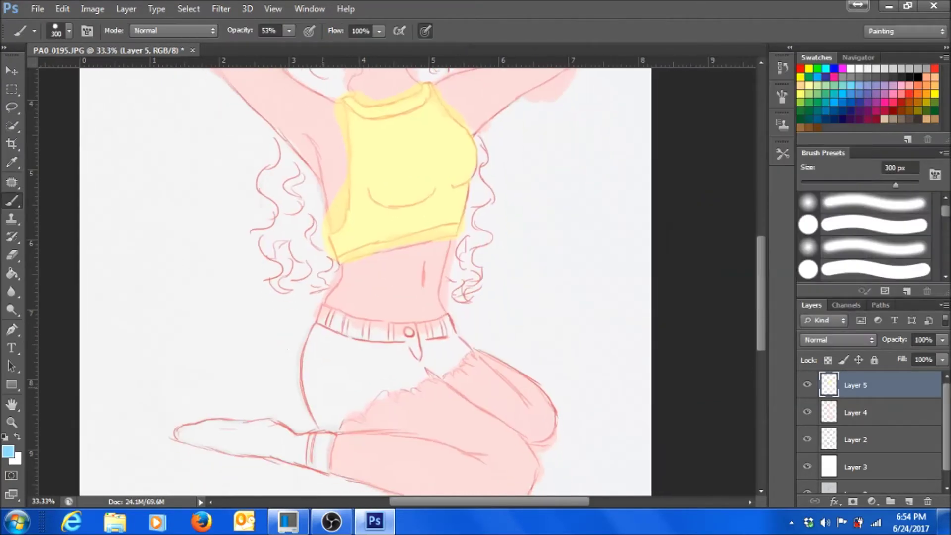
Fill the shorts light blue and paint the sock pink, then repaint it light blue
drag(307, 357, 422, 337)
click(8, 451)
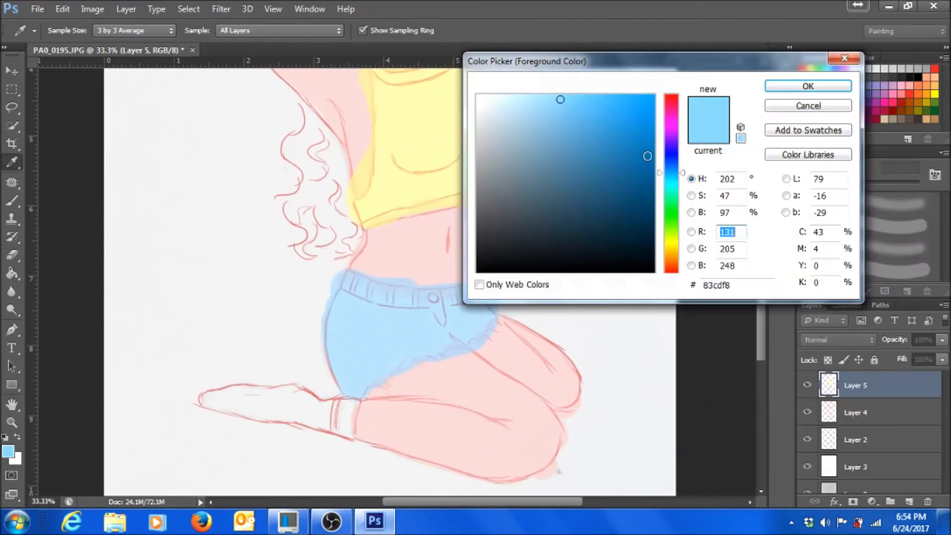
click(807, 85)
drag(209, 396, 337, 421)
drag(307, 392, 284, 431)
click(8, 451)
click(533, 102)
click(807, 84)
drag(208, 396, 337, 421)
mouse_move(357, 108)
mouse_down()
mouse_move(328, 380)
mouse_move(328, 251)
mouse_up()
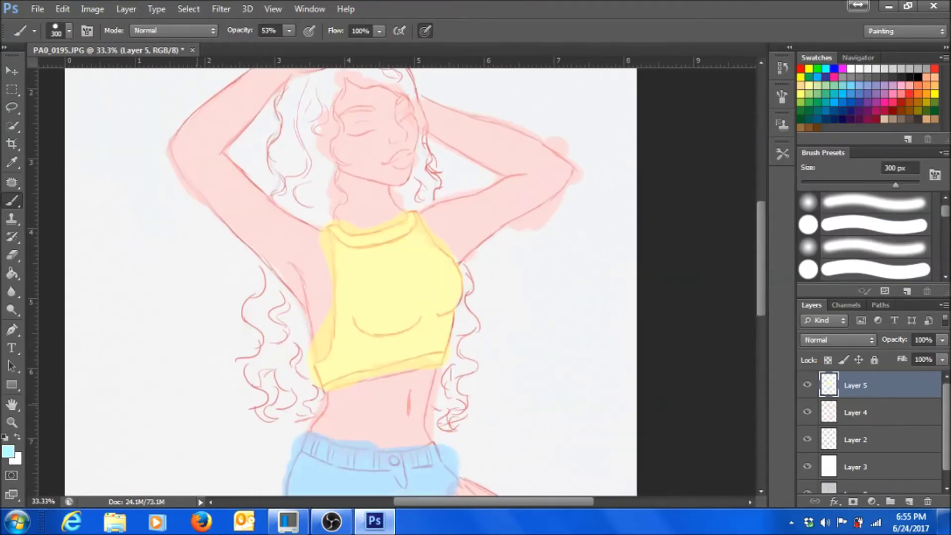
With the Eraser active, zoom to 66.7%, check the extended leg and sock, and target Layer 4
key(e)
key(ctrl+plus)
key(ctrl+plus)
scroll(378, 230, up, 3)
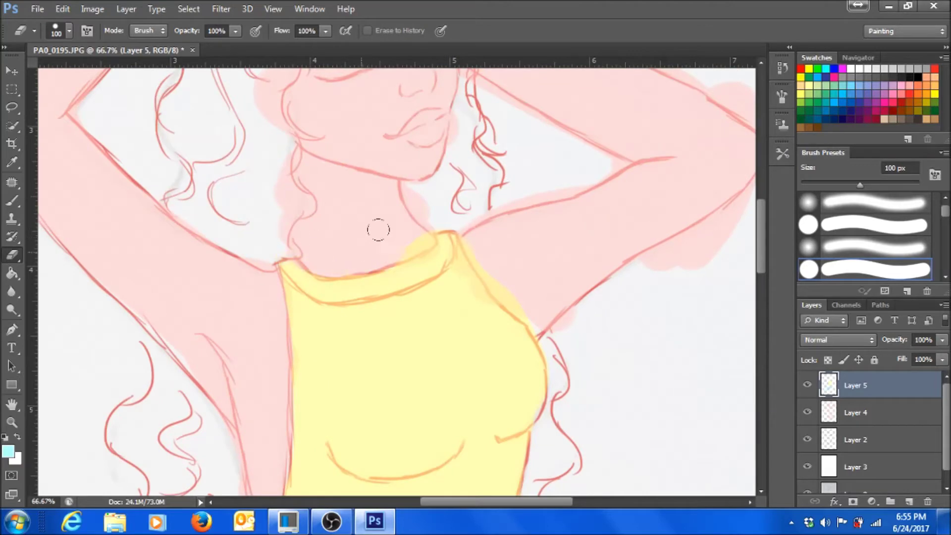
scroll(560, 291, down, 9)
scroll(560, 291, down, 3)
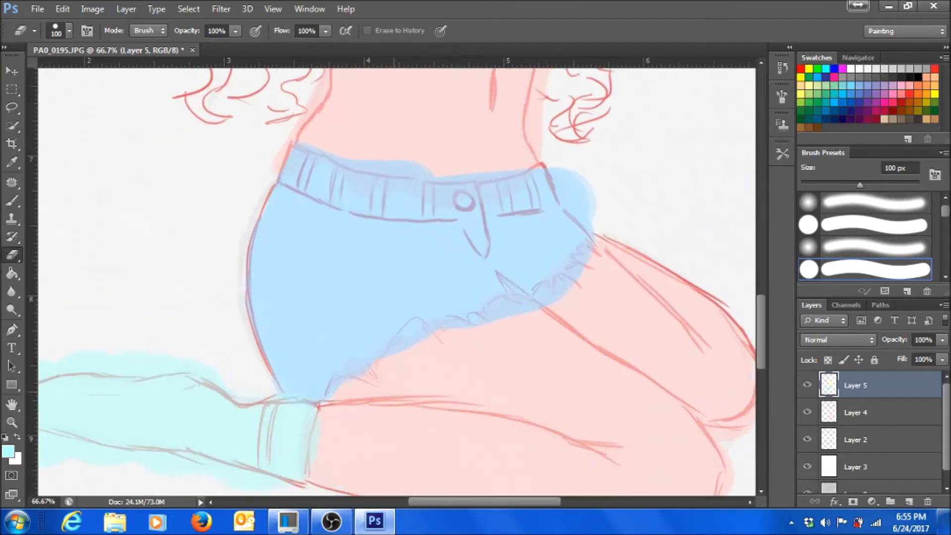
drag(560, 291, 716, 192)
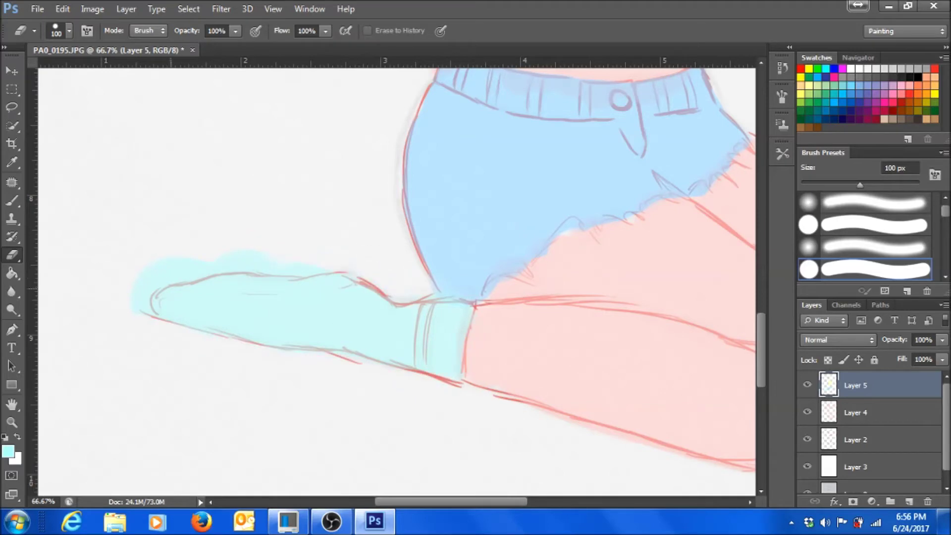
scroll(292, 240, up, 9)
key(alt+bracketleft)
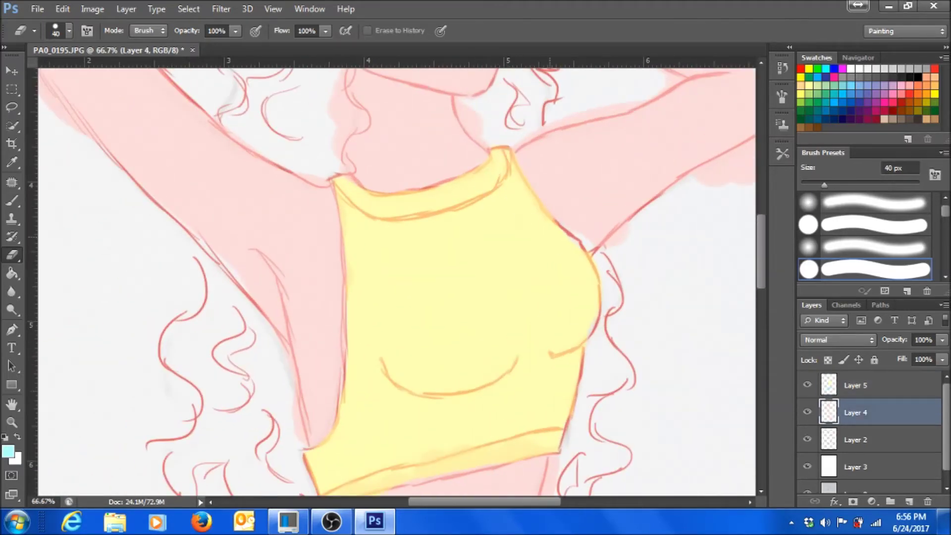
Erase the pink skin spill around the raised elbow on Layer 4
scroll(360, 313, down, 2)
scroll(452, 308, down, 3)
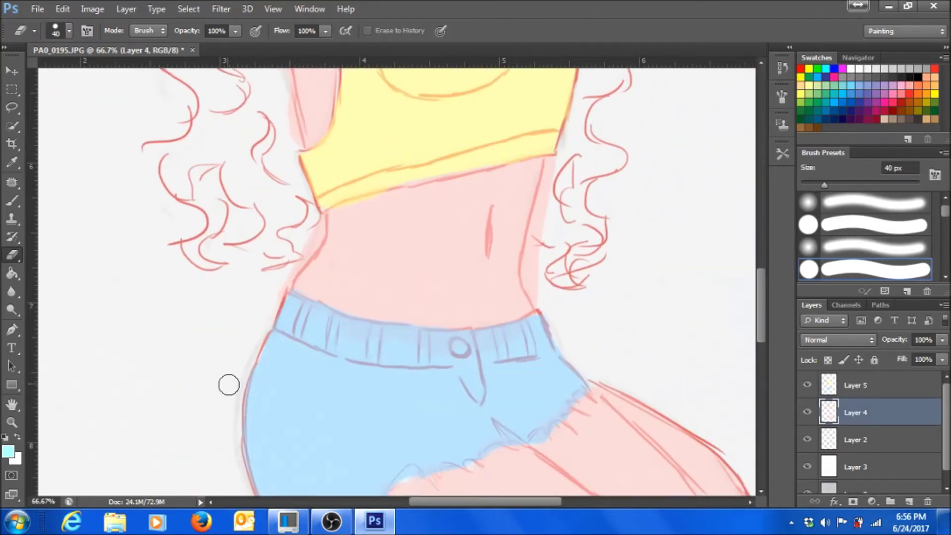
scroll(276, 166, down, 2)
scroll(272, 175, up, 1)
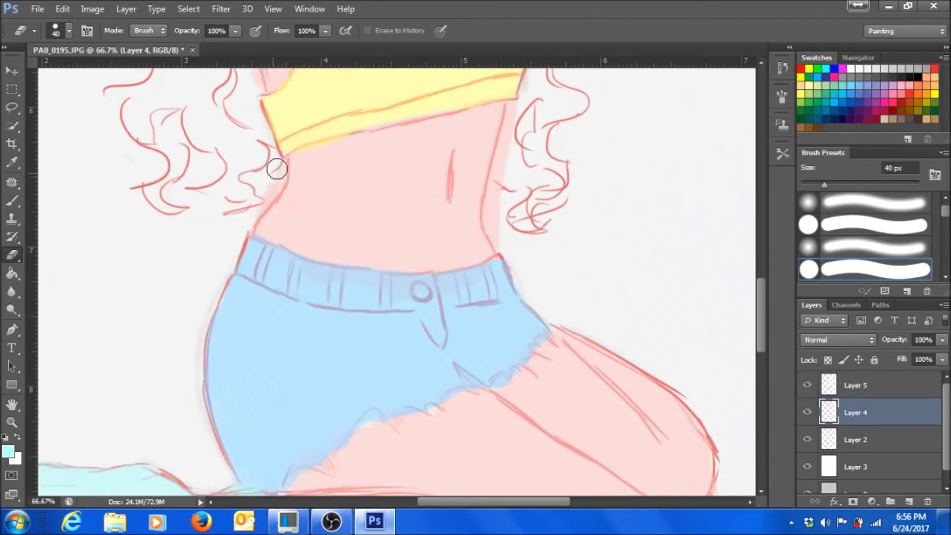
scroll(268, 208, up, 3)
scroll(275, 277, up, 2)
scroll(396, 277, up, 5)
scroll(396, 277, left, 5)
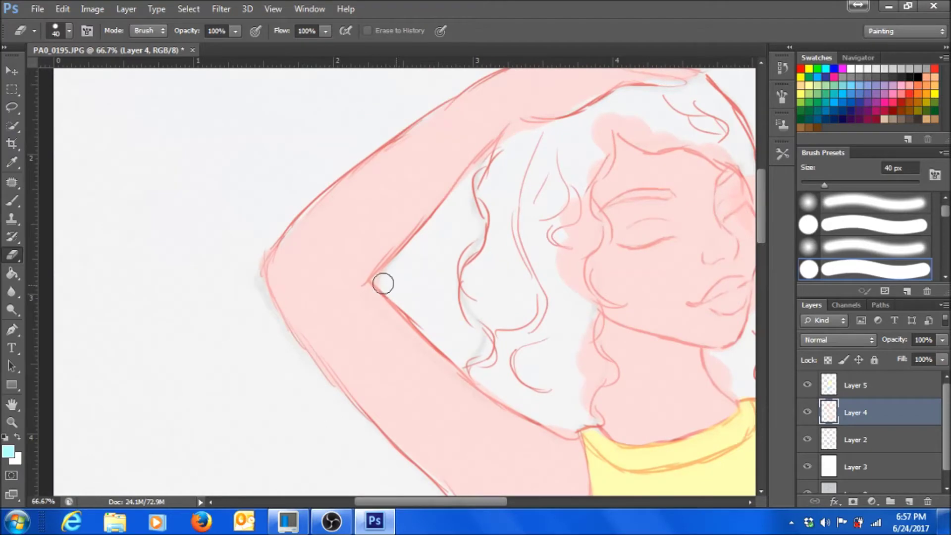
scroll(343, 152, up, 3)
scroll(393, 235, right, 4)
scroll(393, 236, down, 1)
scroll(418, 217, down, 2)
scroll(452, 229, right, 1)
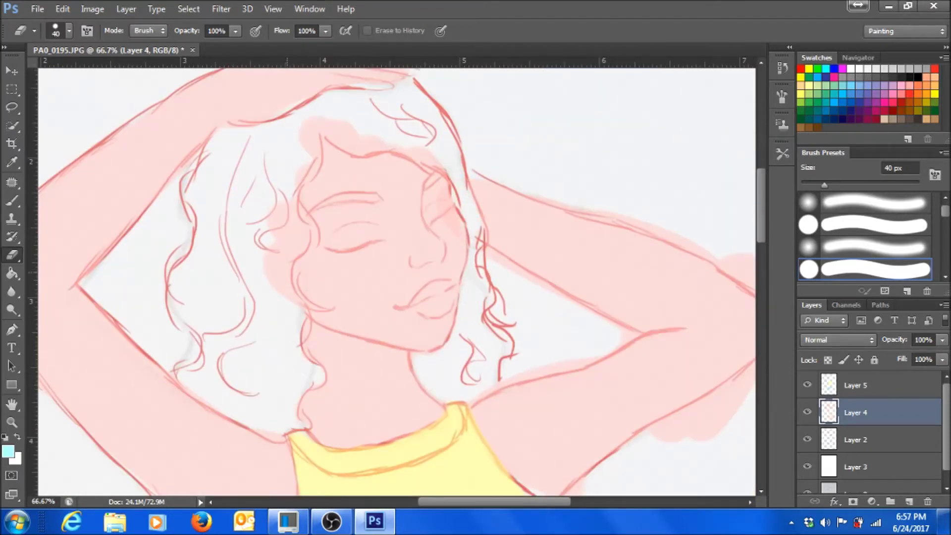
scroll(408, 142, right, 3)
scroll(407, 142, down, 1)
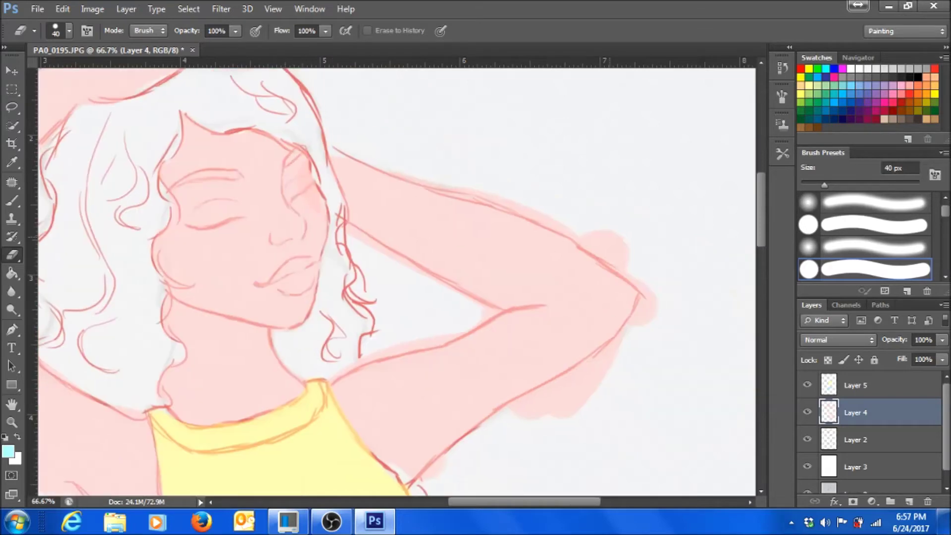
drag(639, 297, 451, 191)
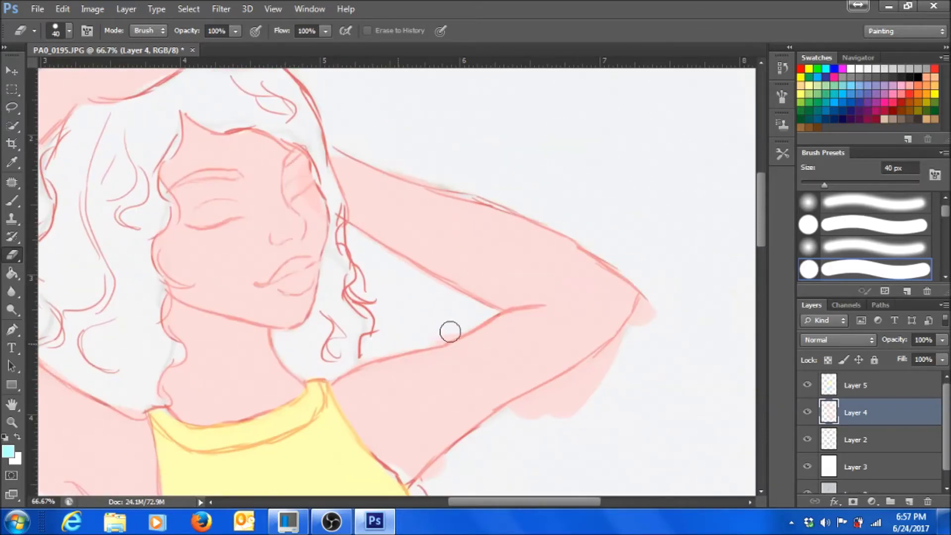
scroll(449, 332, down, 3)
drag(567, 248, 525, 329)
scroll(529, 302, down, 3)
scroll(360, 325, up, 1)
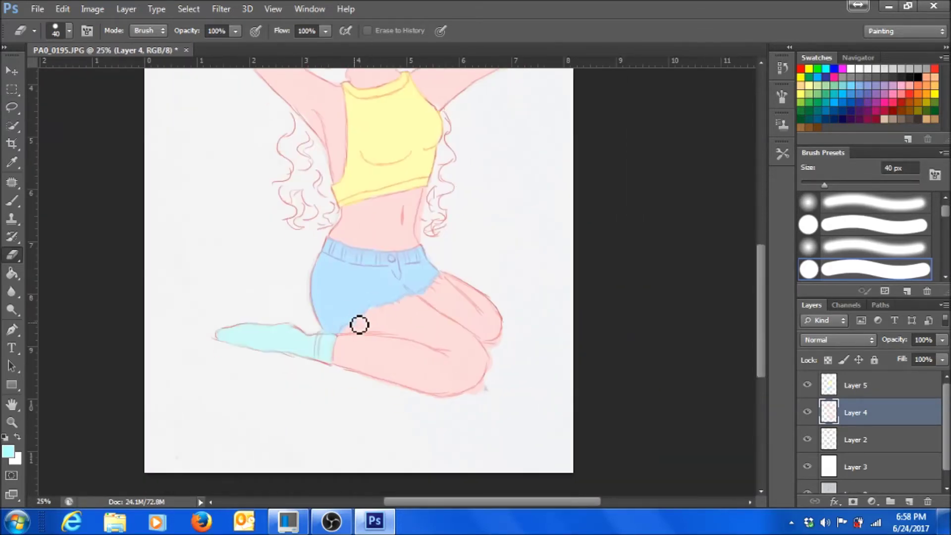
scroll(498, 374, up, 3)
scroll(498, 373, left, 2)
Add a new layer and rename Layer 5 'clothes' and Layer 4 'skin'
ctrl+click(909, 502)
double_click(855, 384)
text(clothes)
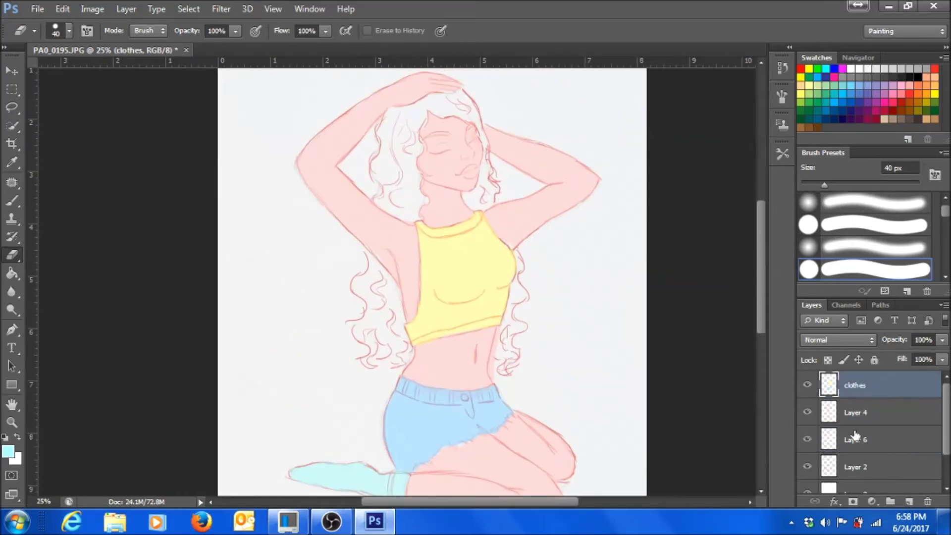
key(Return)
double_click(852, 412)
text(skin)
key(Return)
Name Layer 2 'lineart' and the bottom layer 'background', undoing a misplaced 'lineart' name
text(lineart)
key(Return)
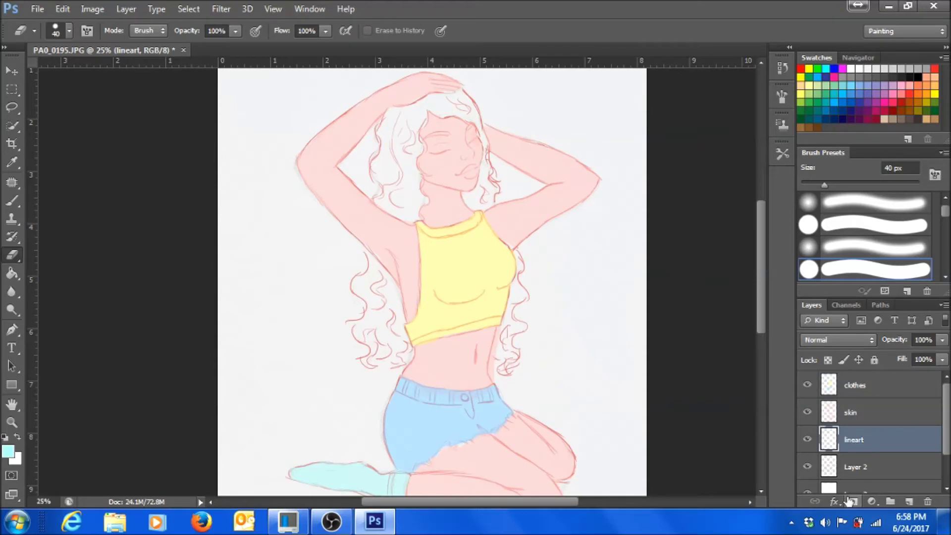
scroll(475, 444, down, 1)
scroll(867, 446, down, 1)
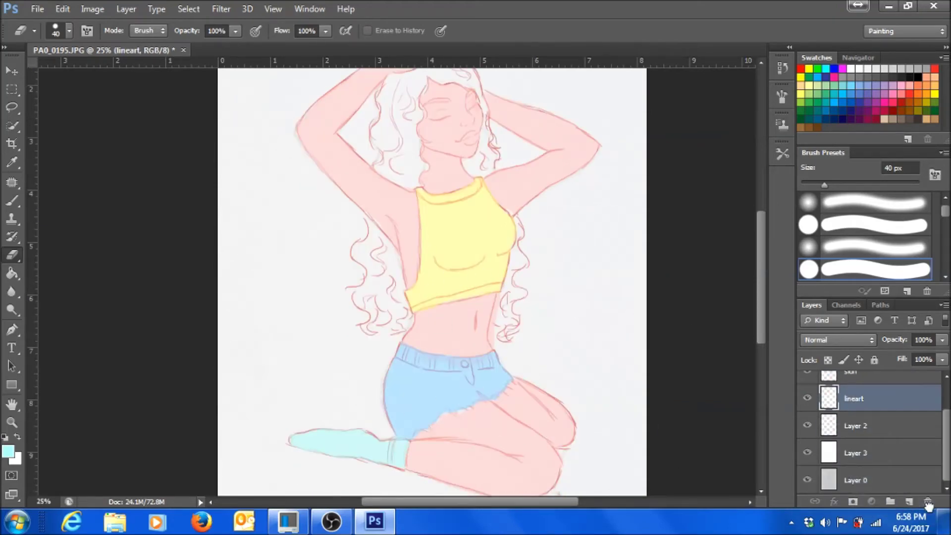
click(866, 423)
key(ctrl+z)
click(867, 474)
double_click(867, 475)
text(lineart)
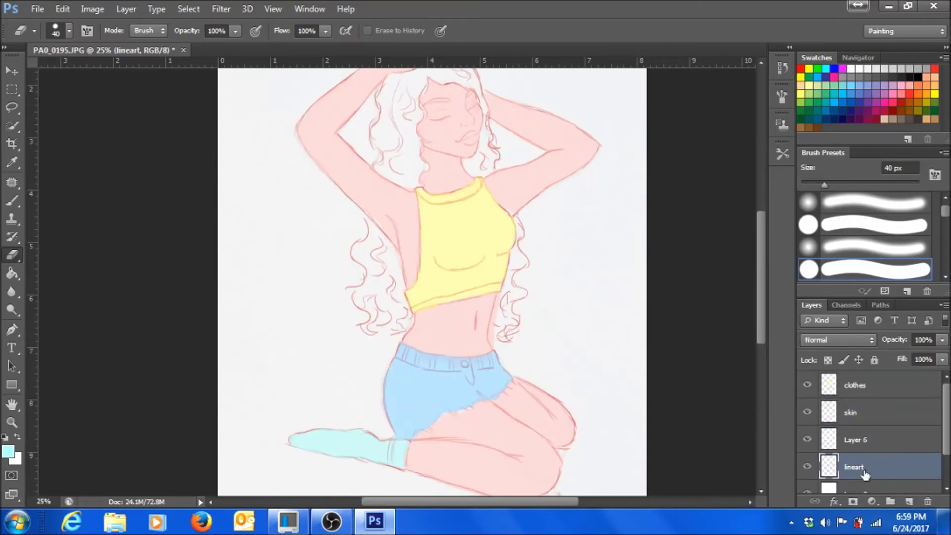
scroll(867, 446, down, 1)
double_click(862, 452)
text(background)
key(Return)
Add a new layer, fill it white with the Paint Bucket, and reselect the lineart layer
click(909, 501)
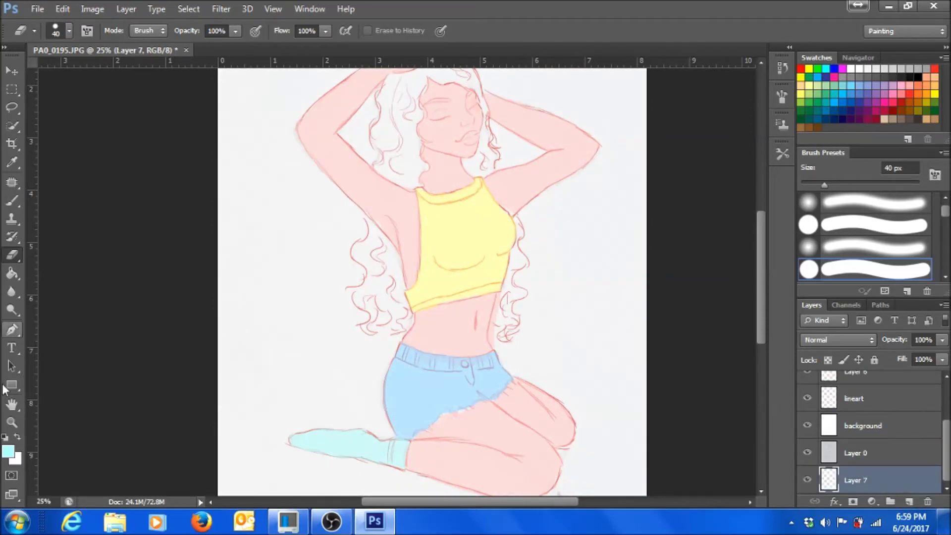
key(g)
key(x)
click(272, 282)
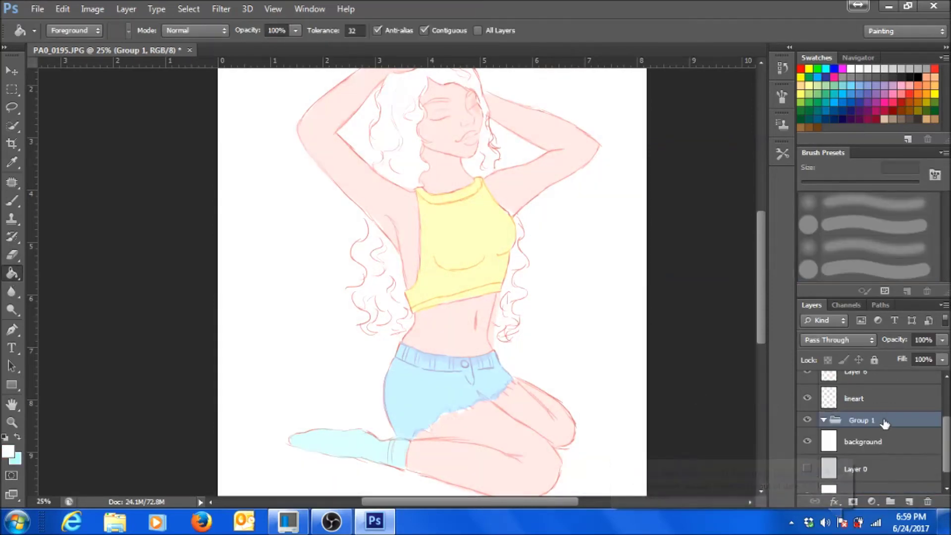
click(864, 398)
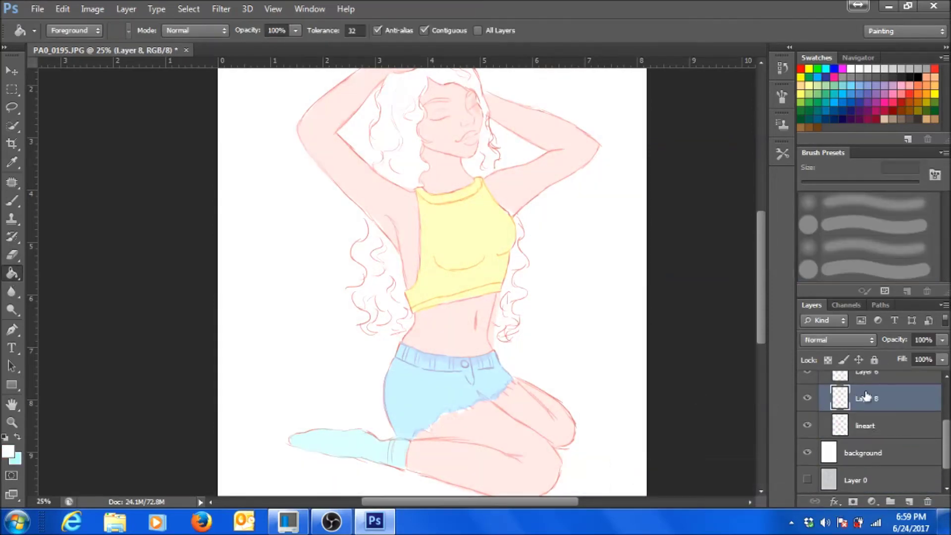
Move the background layer down, select Layer 6 and choose a peach brush colour
drag(898, 451, 898, 436)
scroll(872, 431, up, 3)
click(872, 453)
click(12, 204)
click(7, 451)
click(569, 104)
click(824, 85)
Paint peach over the top of the hair and the left and right curls
mouse_move(381, 198)
mouse_down()
mouse_move(360, 182)
mouse_move(376, 109)
mouse_up()
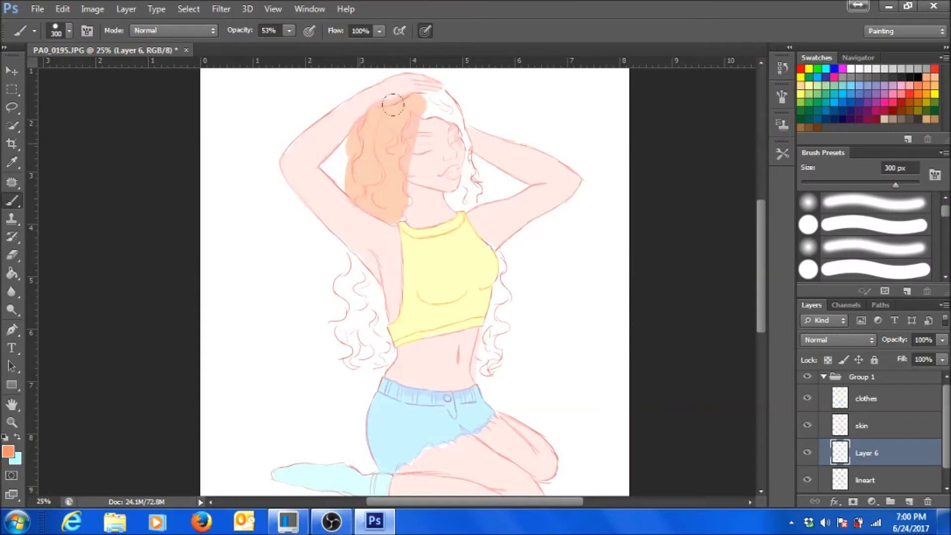
key(ctrl+z)
key(bracketleft)
key(bracketleft)
key(bracketleft)
drag(367, 198, 388, 106)
key(ctrl+z)
mouse_move(367, 208)
mouse_down()
mouse_move(417, 85)
mouse_move(460, 144)
mouse_move(399, 163)
mouse_up()
mouse_move(341, 257)
mouse_down()
mouse_move(362, 278)
mouse_move(333, 339)
mouse_up()
mouse_move(476, 377)
mouse_down()
mouse_move(494, 259)
mouse_move(508, 248)
mouse_up()
Erase excess peach along the left and right hair edges
key(e)
key(ctrl+plus)
key(ctrl+plus)
key(ctrl+plus)
drag(279, 289, 274, 246)
mouse_move(258, 158)
mouse_down()
mouse_move(251, 198)
mouse_move(206, 239)
mouse_move(195, 405)
mouse_move(191, 377)
mouse_move(297, 460)
mouse_move(307, 416)
mouse_up()
key(bracketright)
key(bracketright)
key(bracketright)
key(bracketleft)
key(bracketleft)
key(bracketleft)
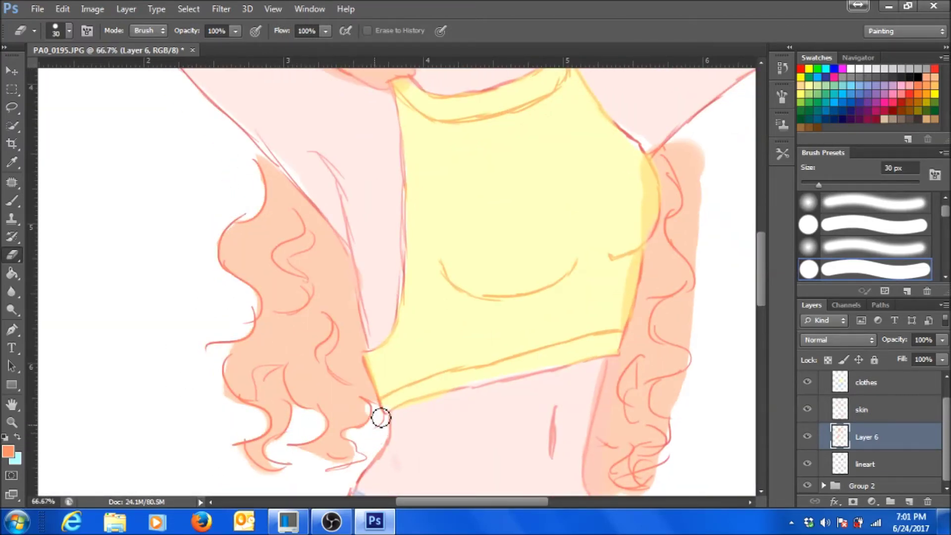
drag(437, 398, 293, 359)
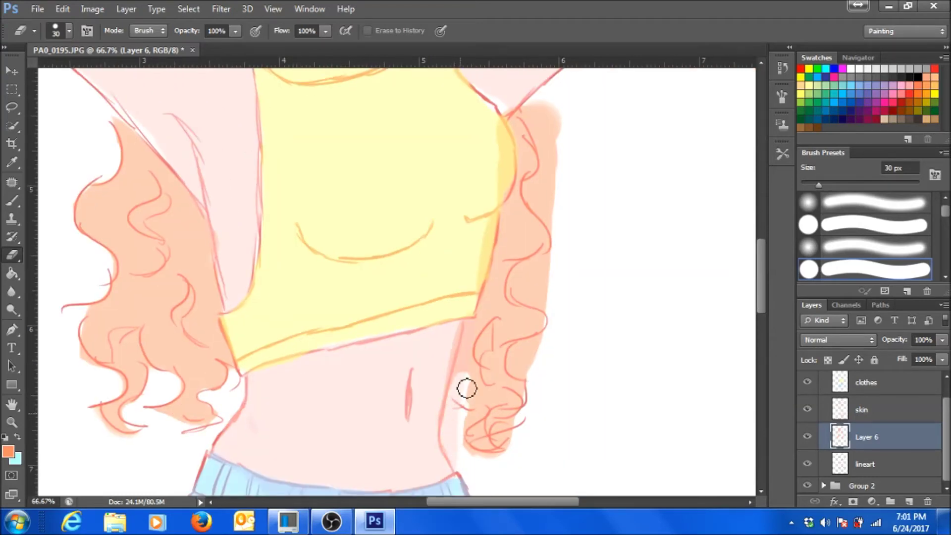
drag(523, 387, 474, 408)
key(bracketright)
key(bracketright)
key(bracketright)
mouse_move(491, 361)
mouse_down()
mouse_move(483, 298)
mouse_move(501, 144)
mouse_up()
Erase stray peach from the right side of the face, left cheek and neck
key(alt+bracketright)
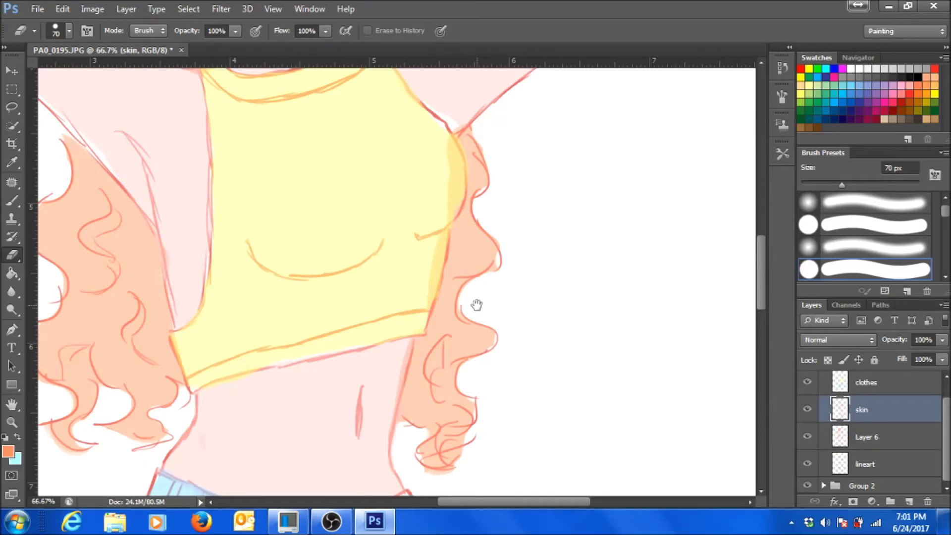
key(alt+bracketleft)
scroll(475, 304, down, 3)
scroll(365, 229, up, 4)
scroll(452, 186, up, 4)
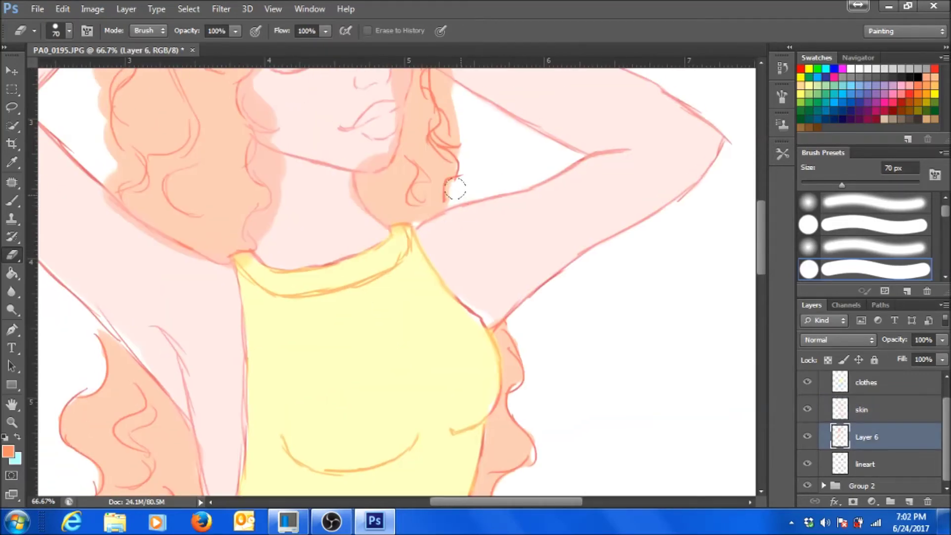
scroll(439, 143, up, 3)
scroll(470, 297, down, 2)
drag(406, 116, 426, 285)
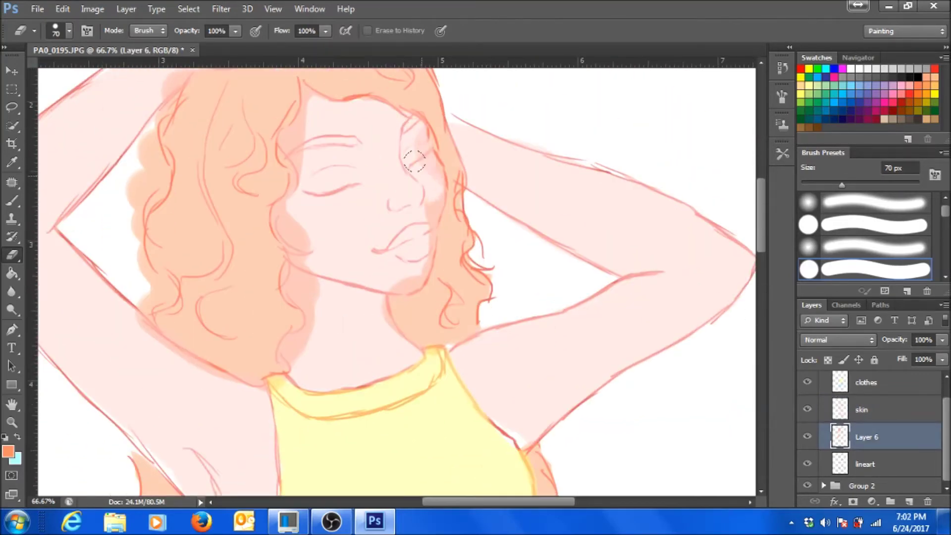
drag(292, 238, 290, 104)
drag(312, 270, 295, 357)
scroll(297, 273, left, 3)
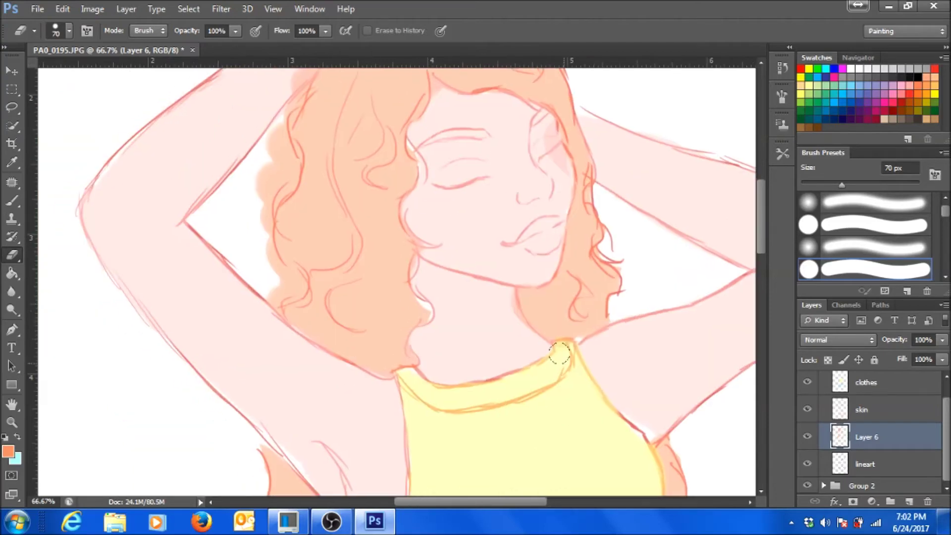
scroll(372, 124, up, 3)
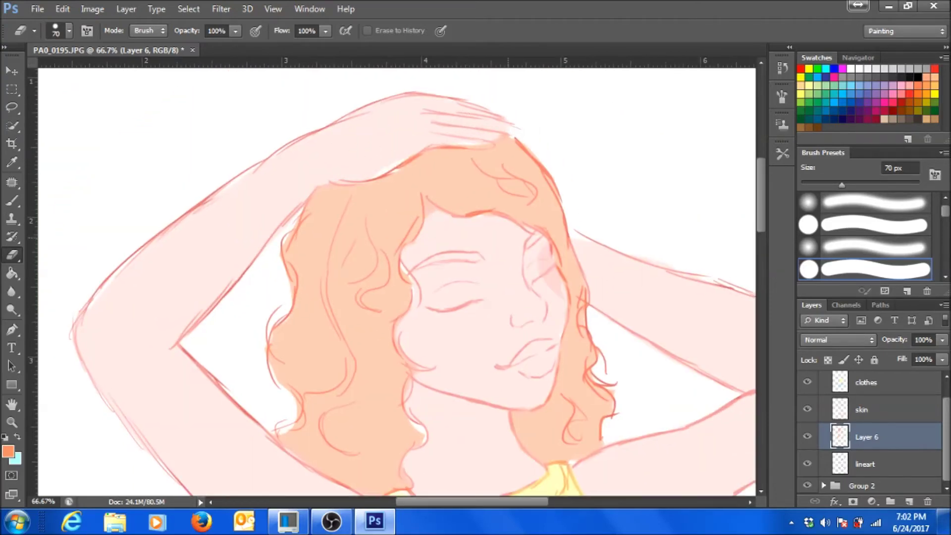
Zoom out to the whole figure and rename Layer 6 to 'hair'
key(ctrl+minus)
key(ctrl+minus)
key(ctrl+minus)
double_click(865, 438)
text(hair)
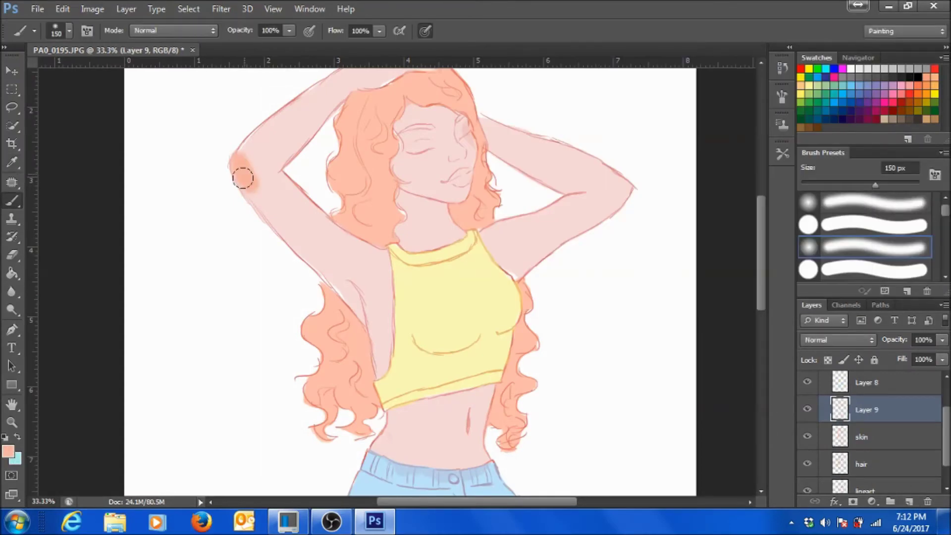
Set Layer 9 to 43% opacity, shade the armpit, and rename it 'shading skin'
mouse_move(266, 159)
mouse_down()
mouse_move(234, 127)
mouse_move(317, 258)
mouse_move(322, 238)
mouse_move(347, 282)
mouse_up()
drag(322, 237, 352, 319)
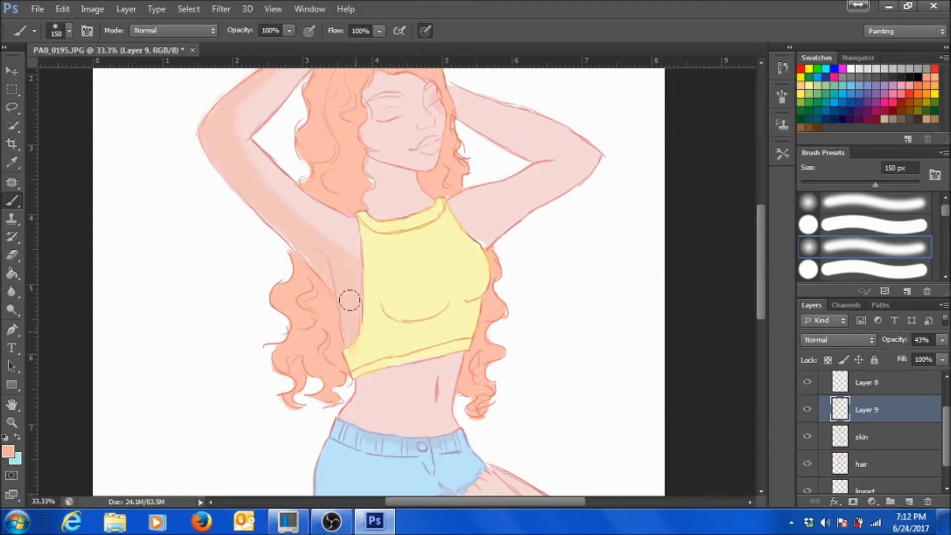
double_click(867, 409)
text(shading skin)
key(Return)
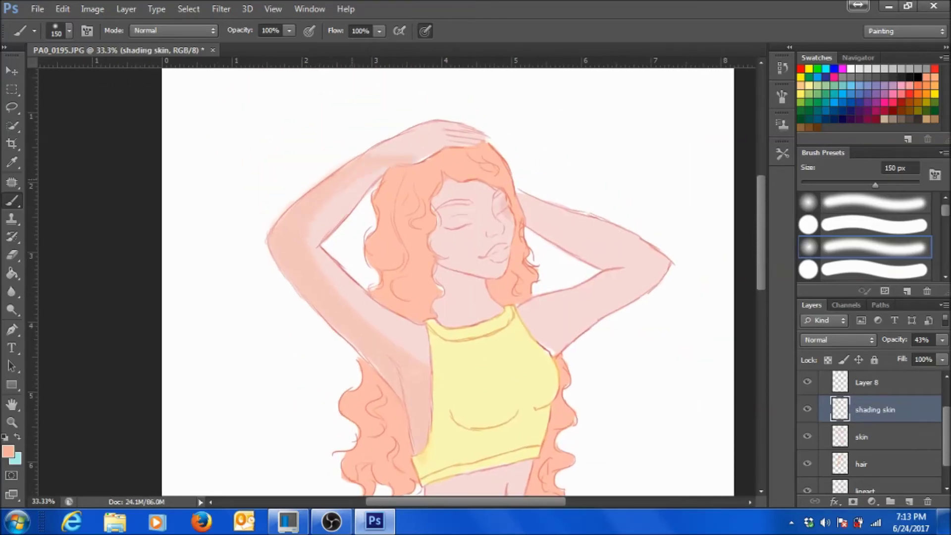
Shade the inner and right upper arm, elbow, forearm and arm underside
drag(381, 169, 309, 240)
drag(584, 261, 378, 201)
drag(342, 157, 398, 186)
drag(453, 200, 382, 233)
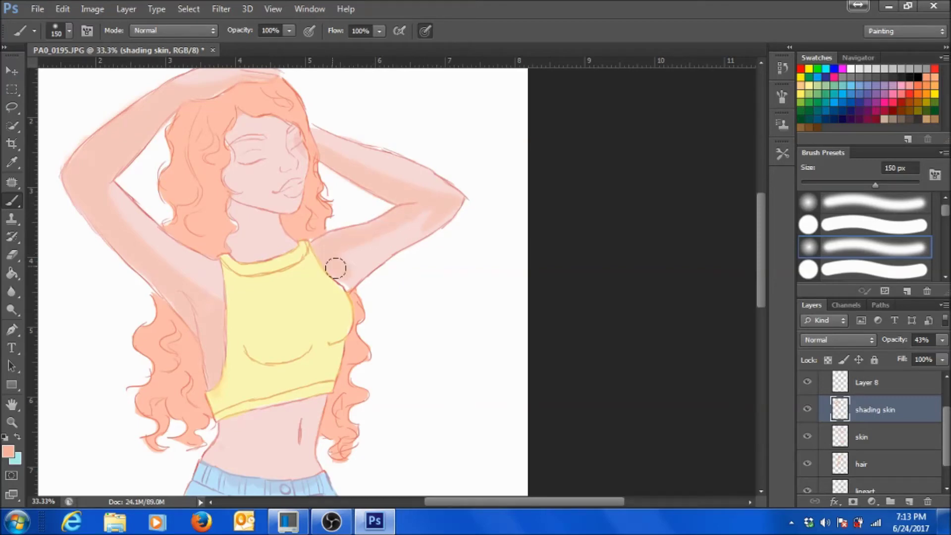
drag(322, 255, 440, 204)
Shade the upper and lower thighs below the shorts
drag(356, 279, 484, 170)
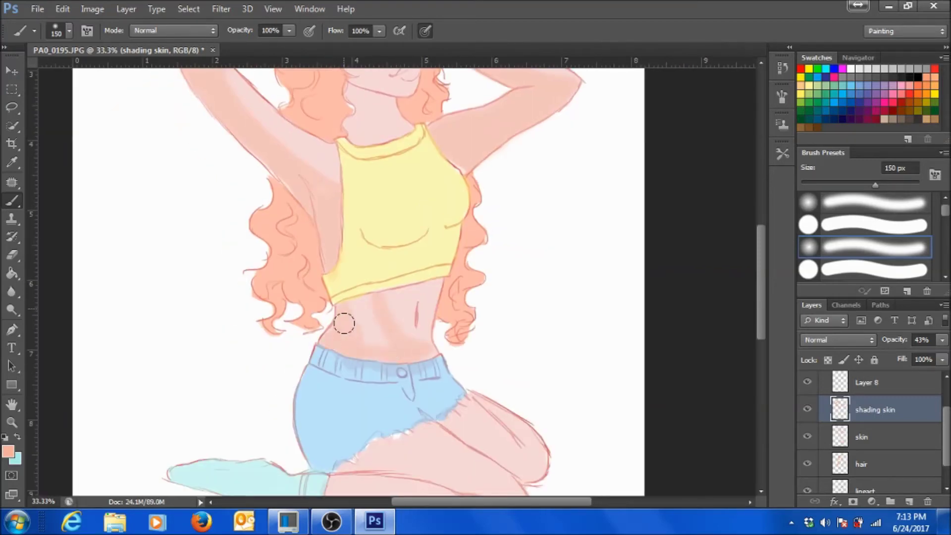
drag(439, 486, 471, 318)
drag(407, 303, 512, 322)
drag(475, 290, 401, 285)
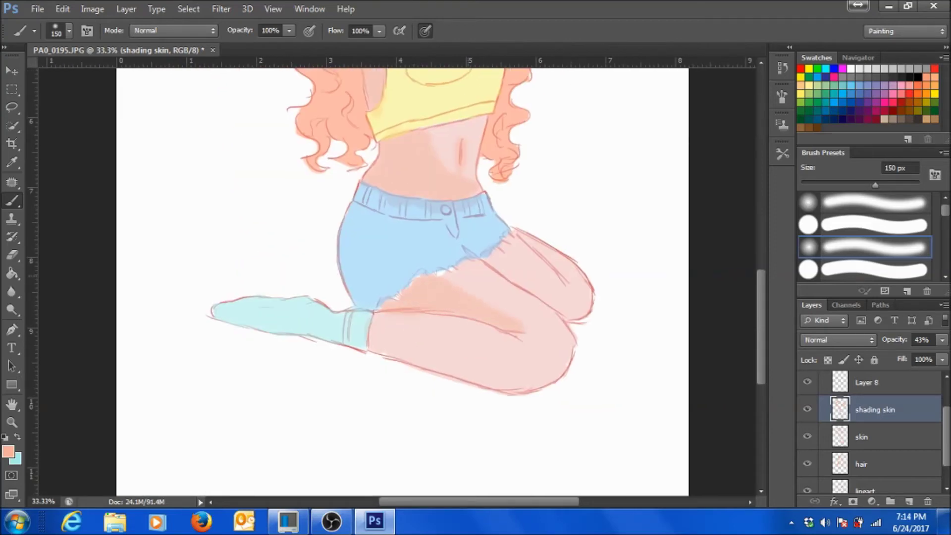
mouse_move(376, 354)
mouse_down()
mouse_move(489, 376)
mouse_move(512, 365)
mouse_move(369, 332)
mouse_up()
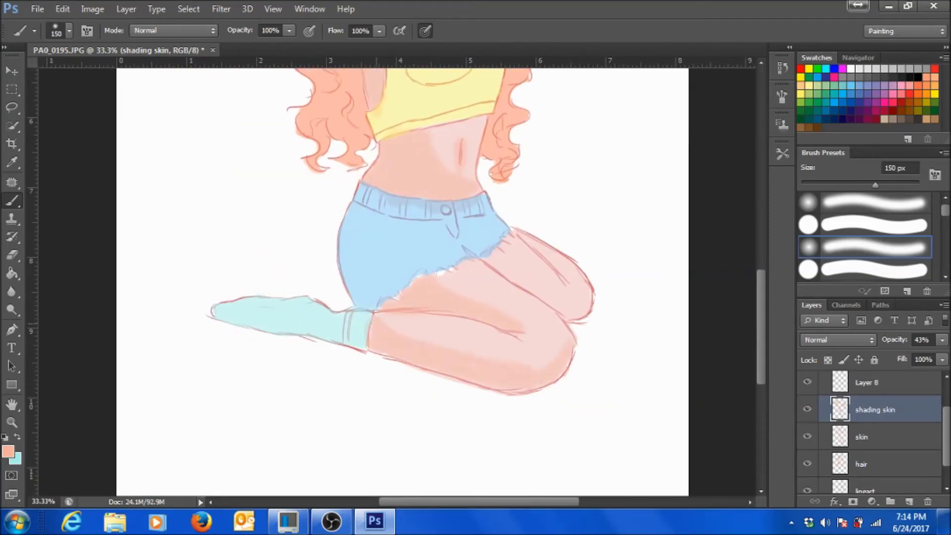
drag(492, 262, 570, 312)
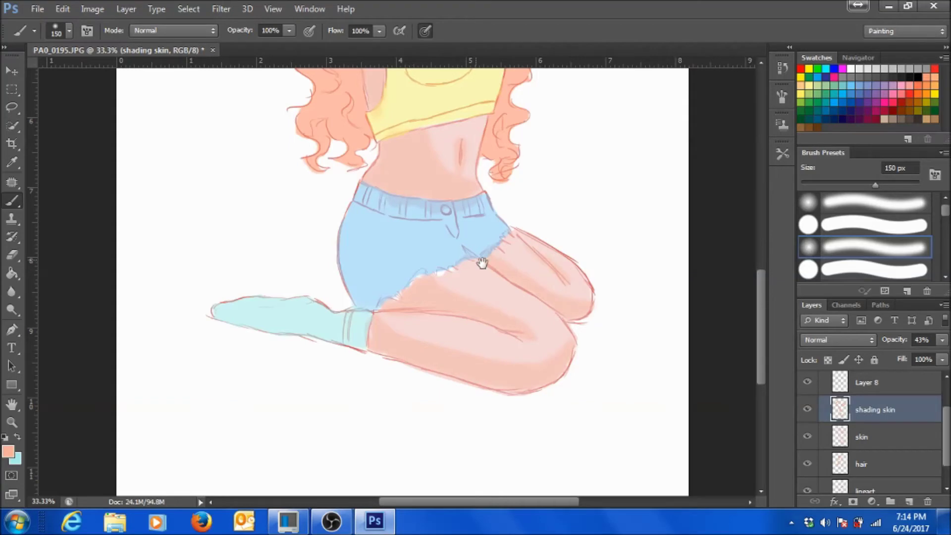
Paint a darker blush on the cheek and shadows on the forehead and neck
drag(482, 262, 475, 496)
key(ctrl+plus)
drag(307, 198, 386, 258)
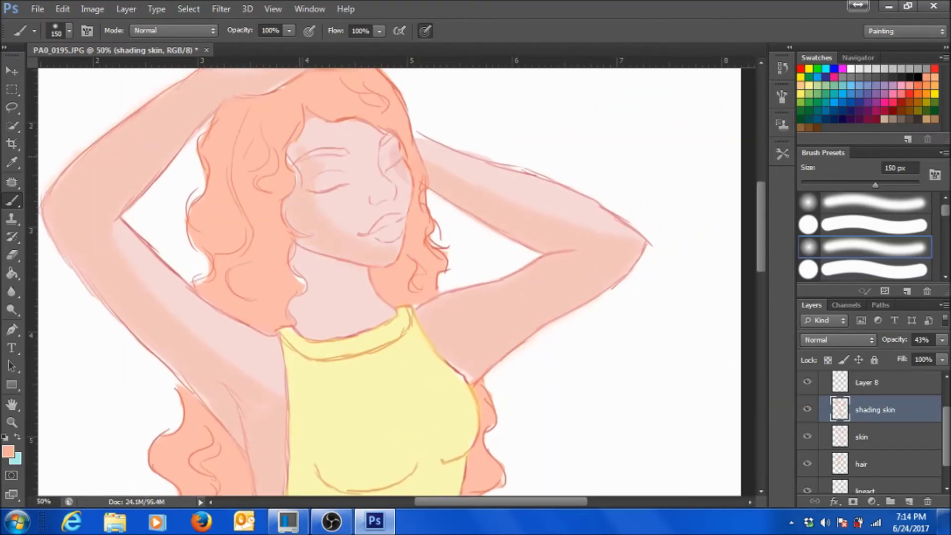
drag(302, 140, 381, 130)
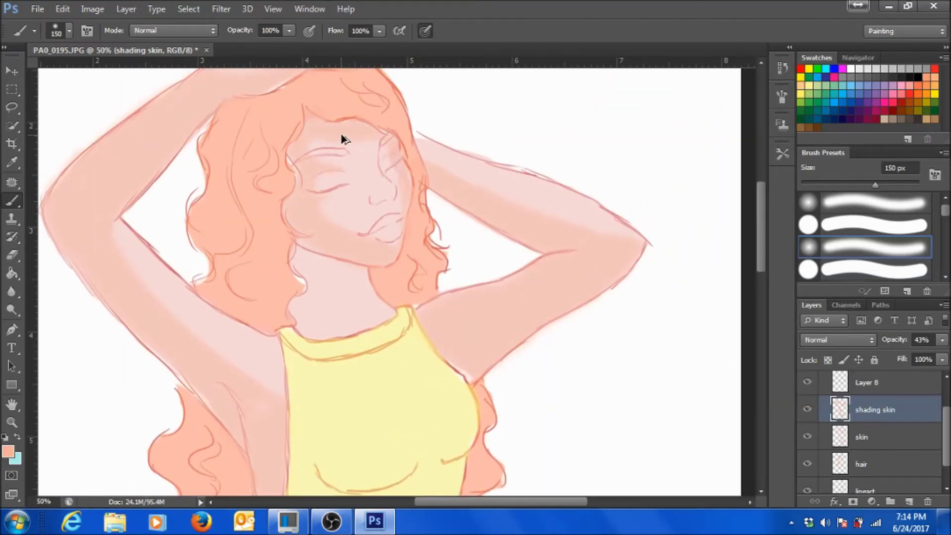
scroll(343, 139, down, 3)
drag(317, 208, 392, 248)
key(ctrl+minus)
key(ctrl+minus)
key(ctrl+minus)
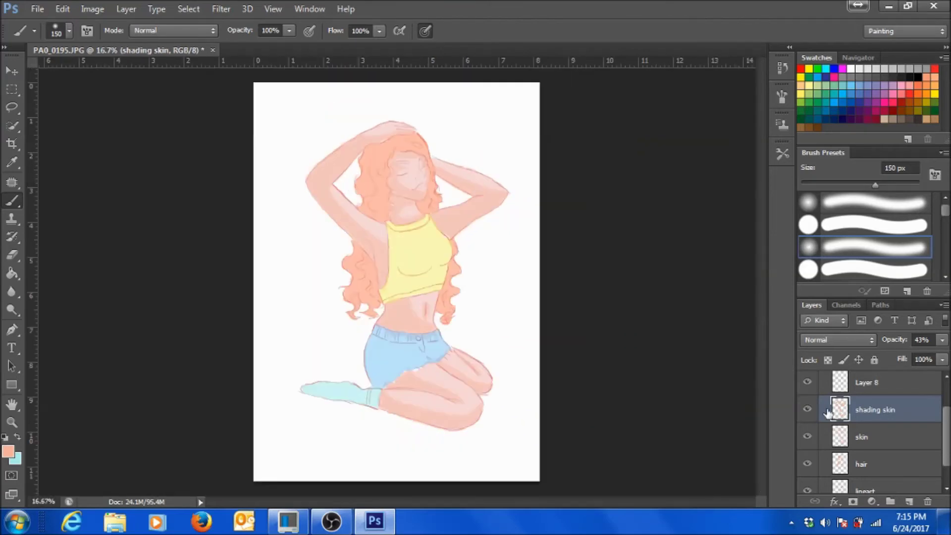
Select the skin layer and pick a lighter skin colour
click(840, 436)
click(8, 451)
click(515, 102)
click(809, 61)
key(ctrl+plus)
key(ctrl+plus)
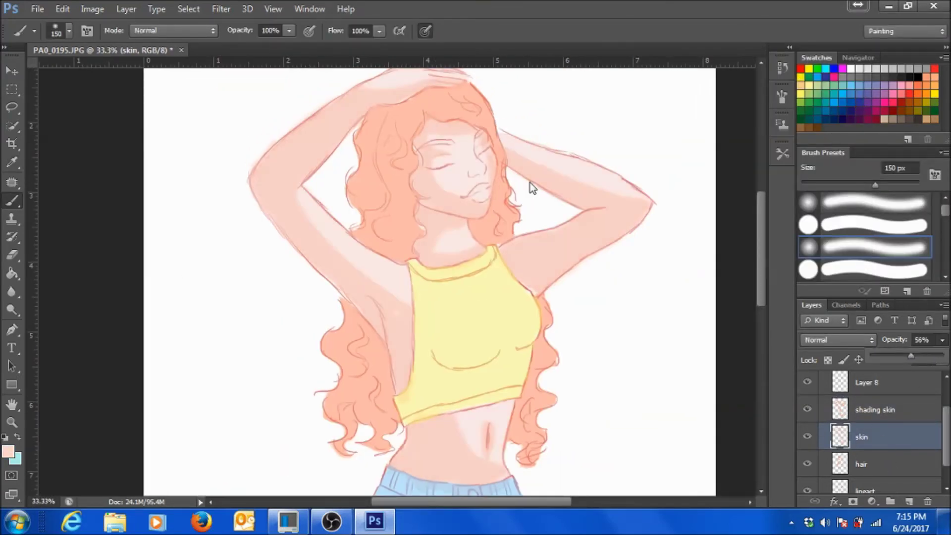
Paint the lighter skin colour over the face at 52% opacity
key(5)
key(6)
key(ctrl+z)
key(5)
key(2)
drag(435, 165, 476, 162)
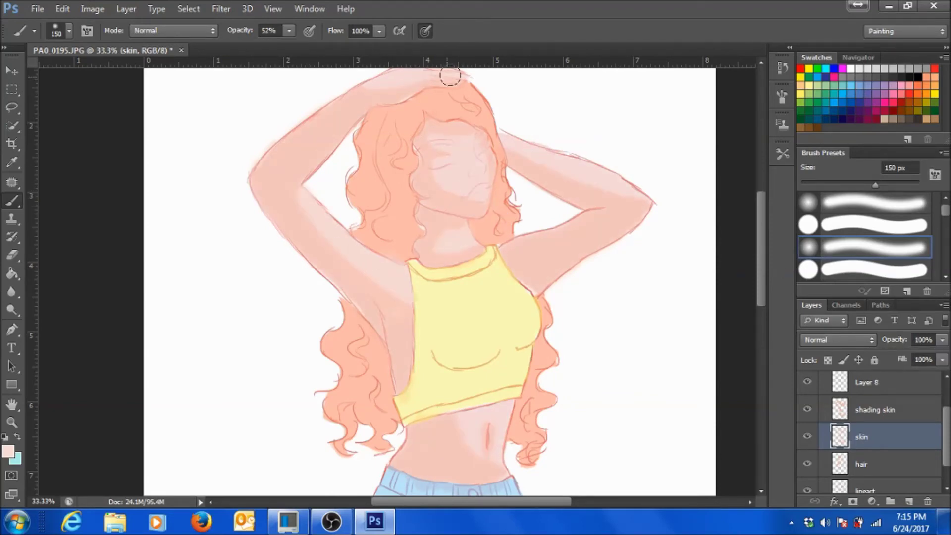
drag(629, 200, 560, 99)
drag(412, 323, 357, 195)
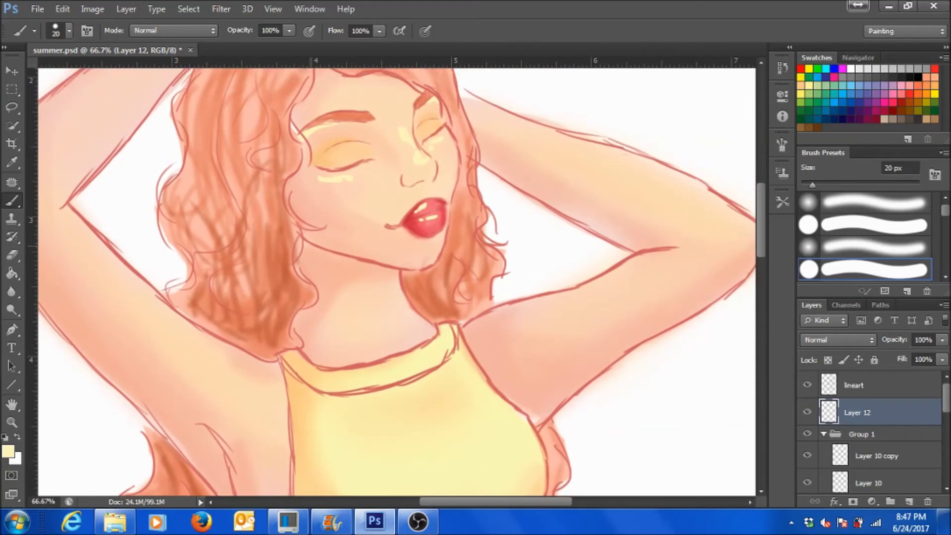
Trace pale yellow rim highlights along the jawline, under the bust and on the upper arm
mouse_move(304, 235)
mouse_down()
mouse_move(395, 266)
mouse_move(437, 269)
mouse_up()
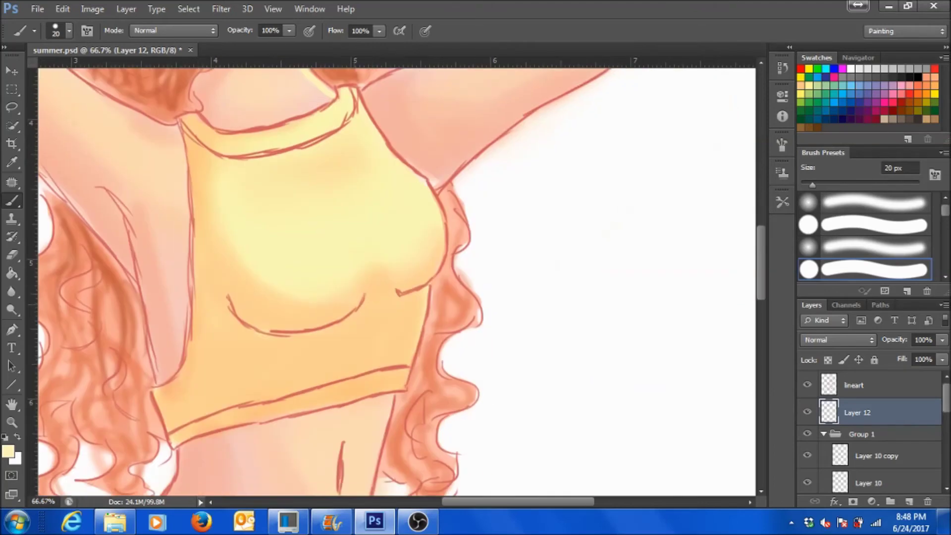
drag(237, 307, 338, 329)
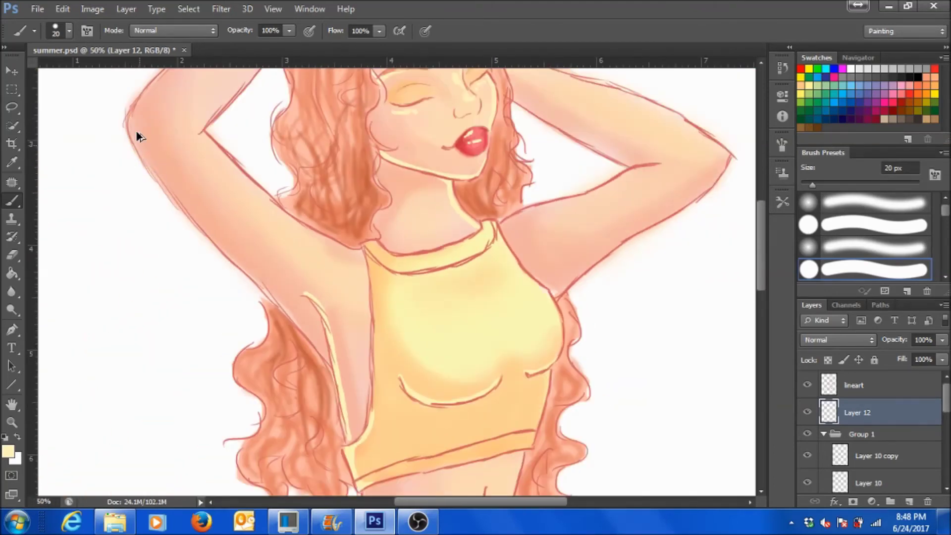
mouse_move(129, 117)
mouse_down()
mouse_move(193, 218)
mouse_move(255, 280)
mouse_move(327, 382)
mouse_up()
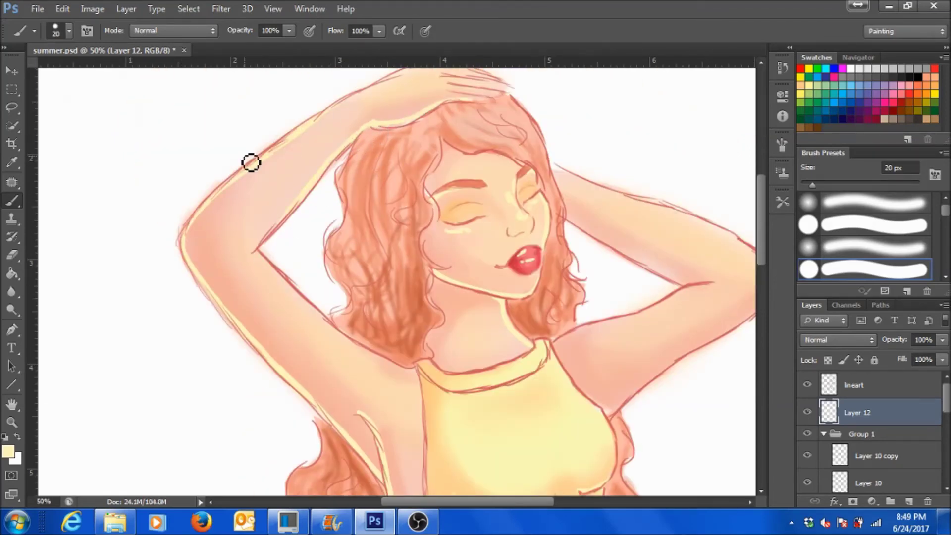
Rim-light the lower edge of the leg and extend the highlight along the foot and sock
scroll(298, 188, right, 5)
scroll(298, 247, down, 10)
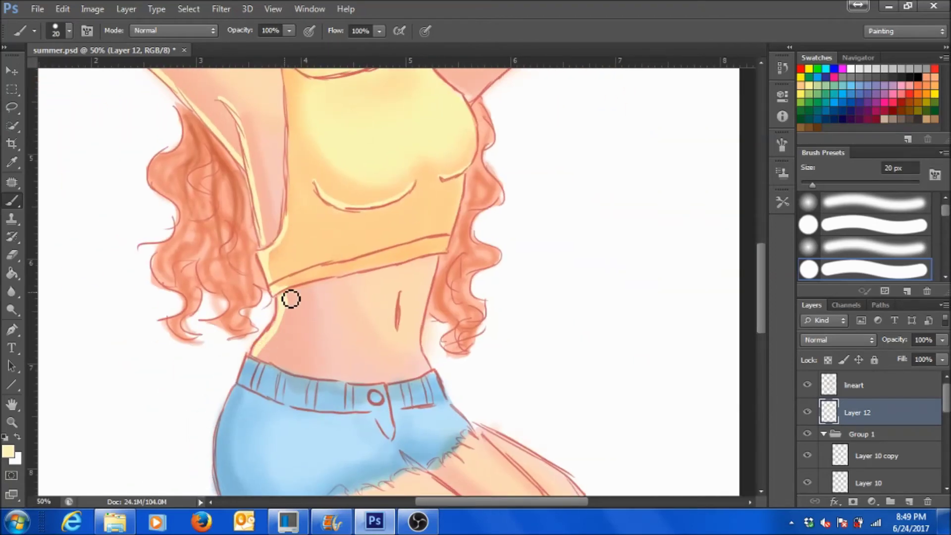
scroll(386, 278, down, 3)
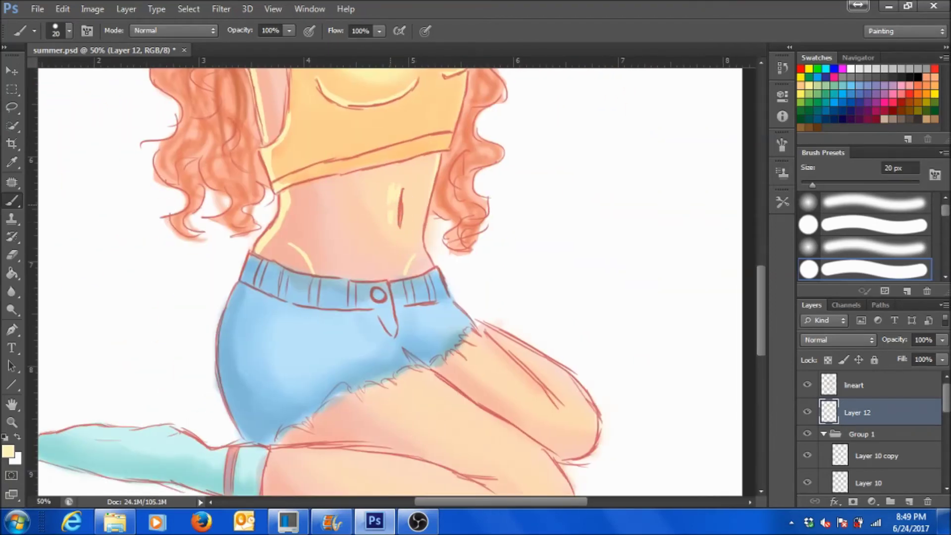
scroll(406, 275, down, 2)
scroll(528, 401, down, 3)
scroll(528, 400, right, 3)
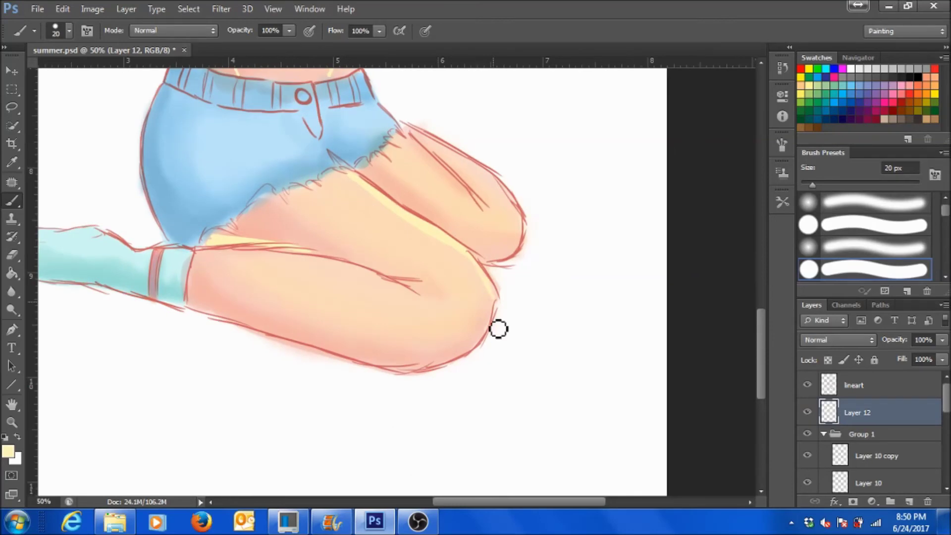
drag(188, 306, 468, 350)
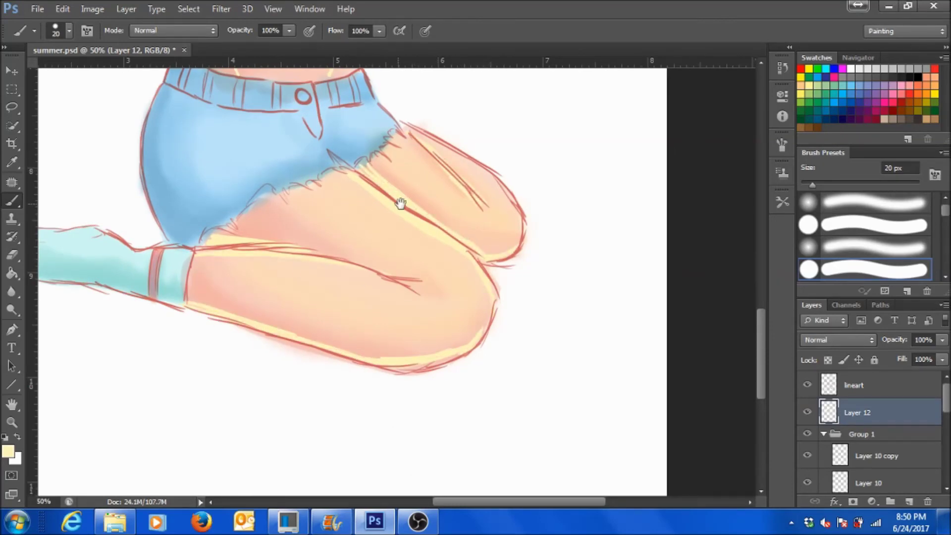
scroll(265, 256, left, 5)
drag(303, 274, 432, 293)
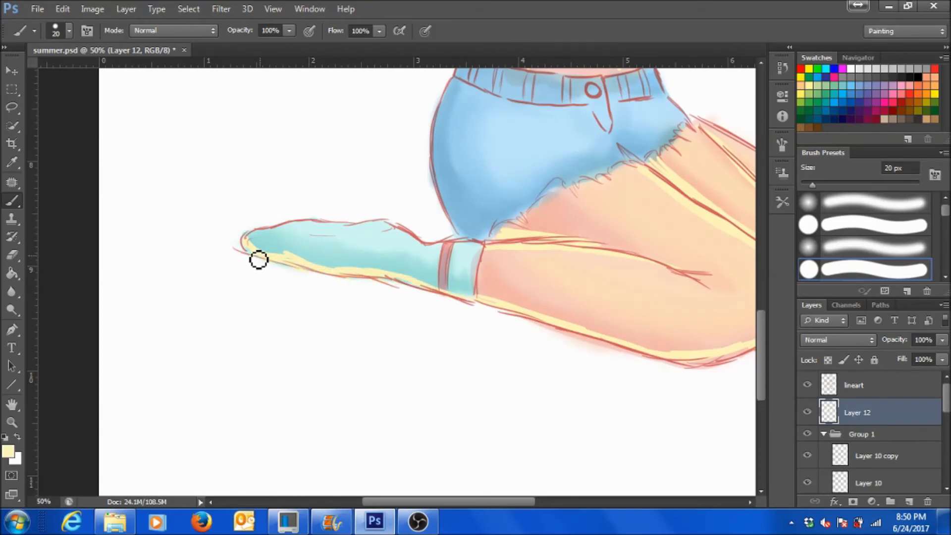
Highlight the underside of the raised arm and lighten the area beneath it
drag(270, 263, 301, 289)
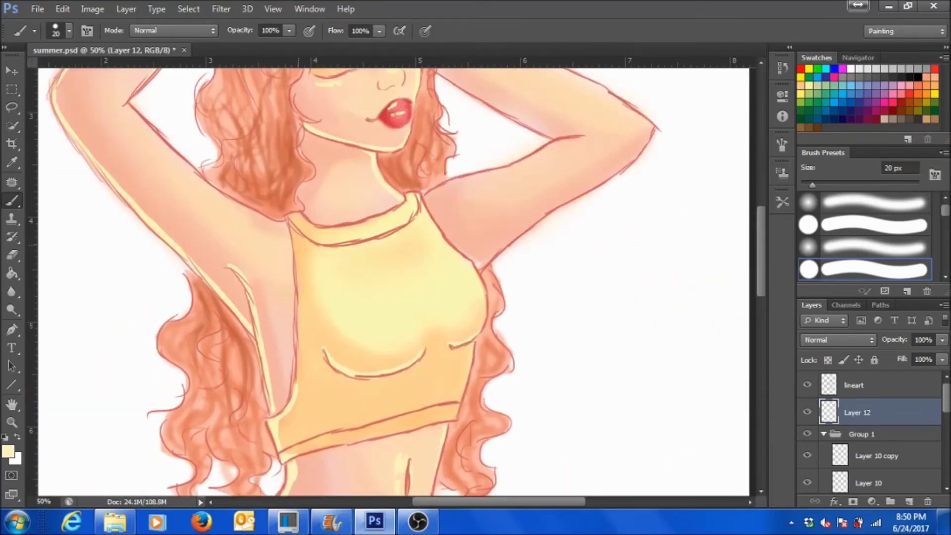
scroll(309, 342, up, 2)
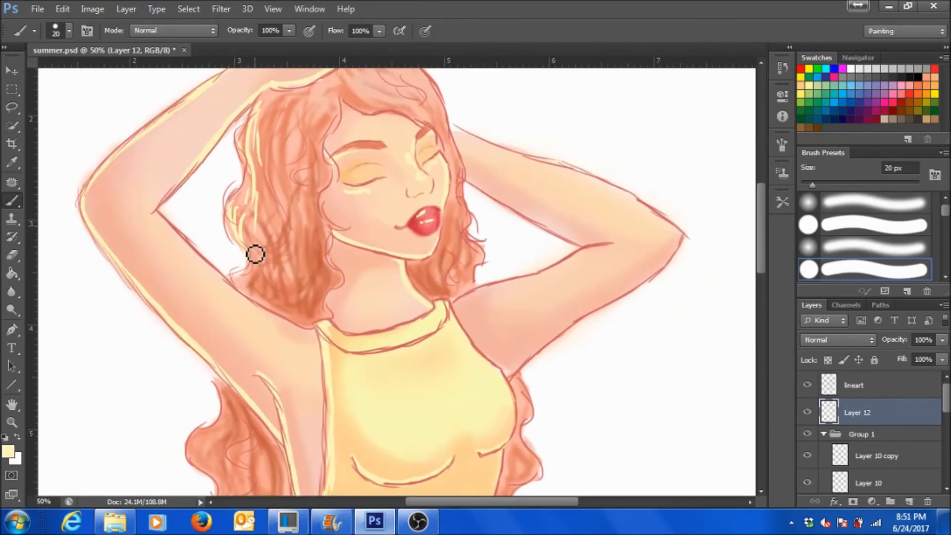
scroll(396, 282, down, 3)
scroll(269, 270, up, 3)
scroll(269, 269, right, 2)
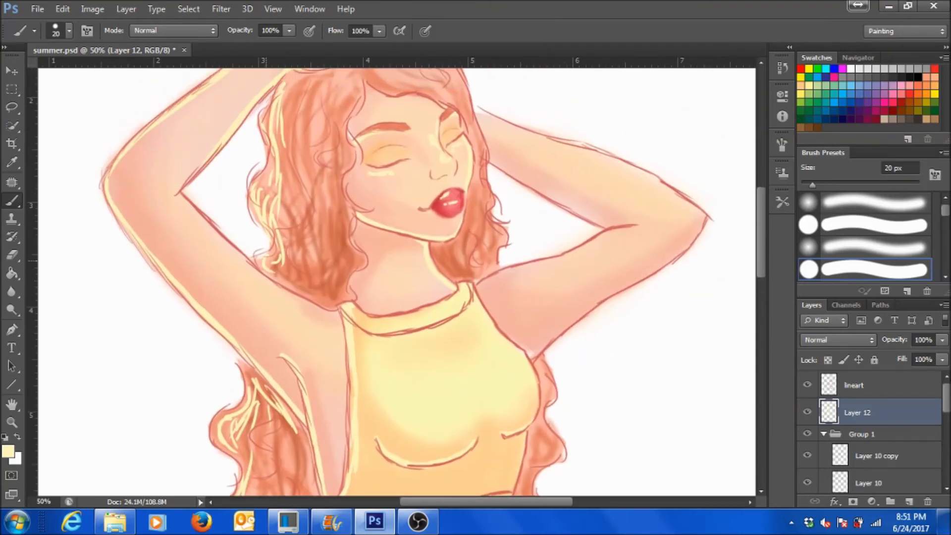
scroll(197, 168, up, 1)
scroll(397, 274, down, 2)
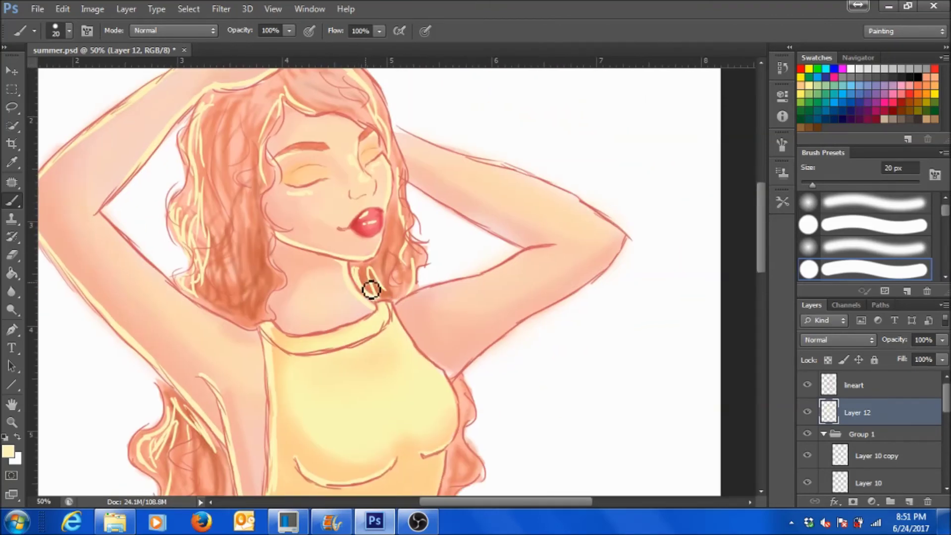
scroll(372, 287, down, 4)
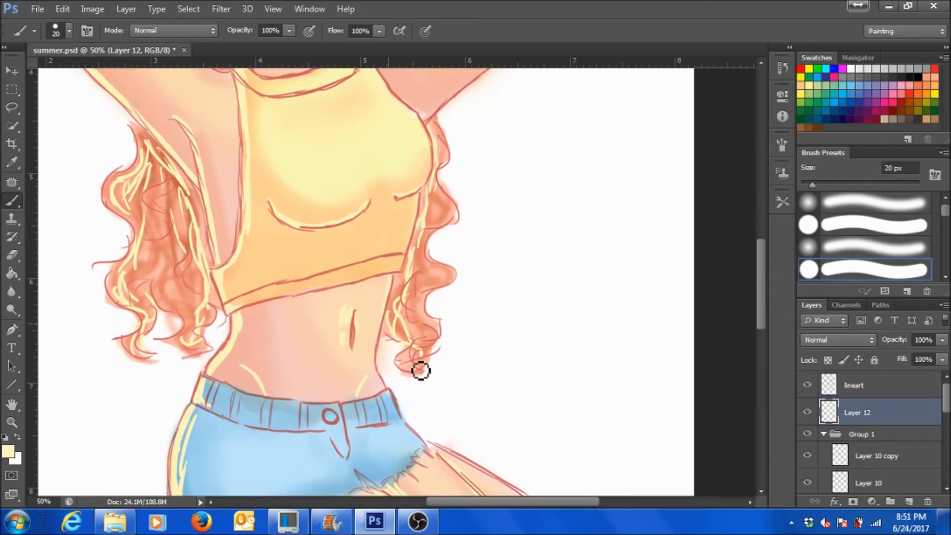
scroll(421, 371, down, 2)
drag(442, 264, 514, 218)
drag(445, 190, 501, 207)
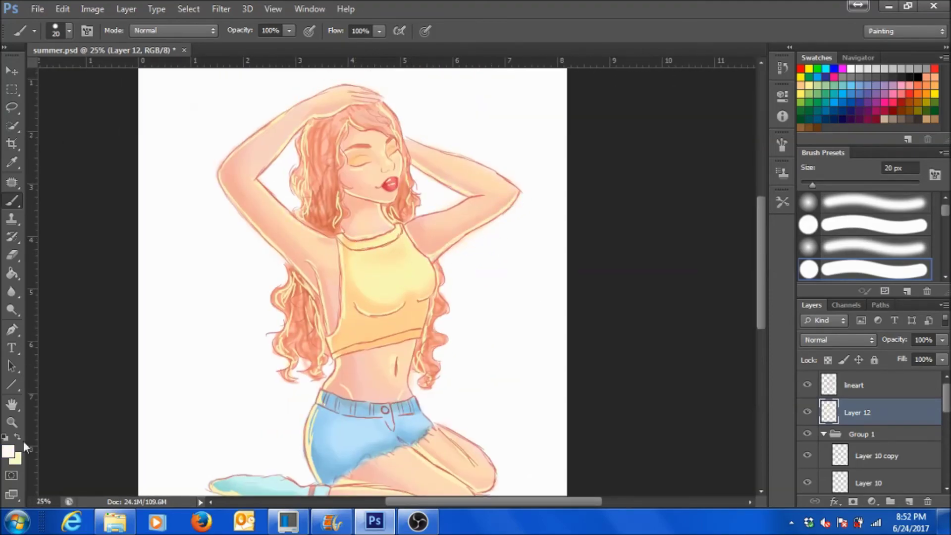
Add small white highlights on the nose and the shorts
scroll(355, 139, up, 4)
drag(389, 193, 406, 218)
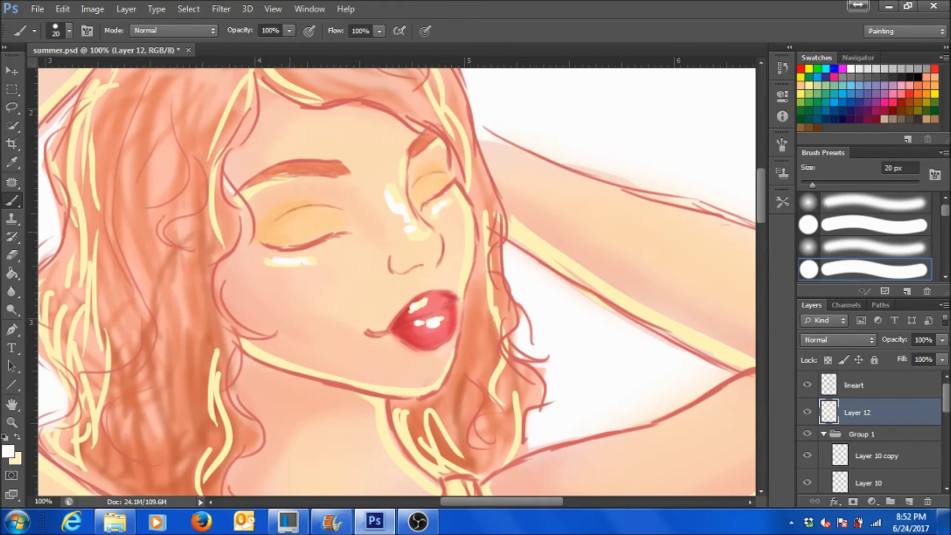
scroll(464, 153, down, 4)
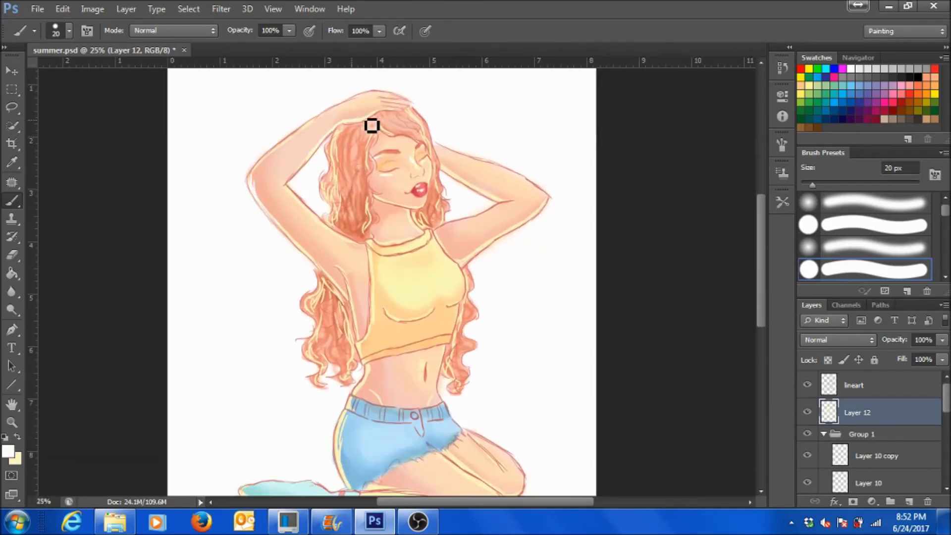
scroll(375, 333, down, 3)
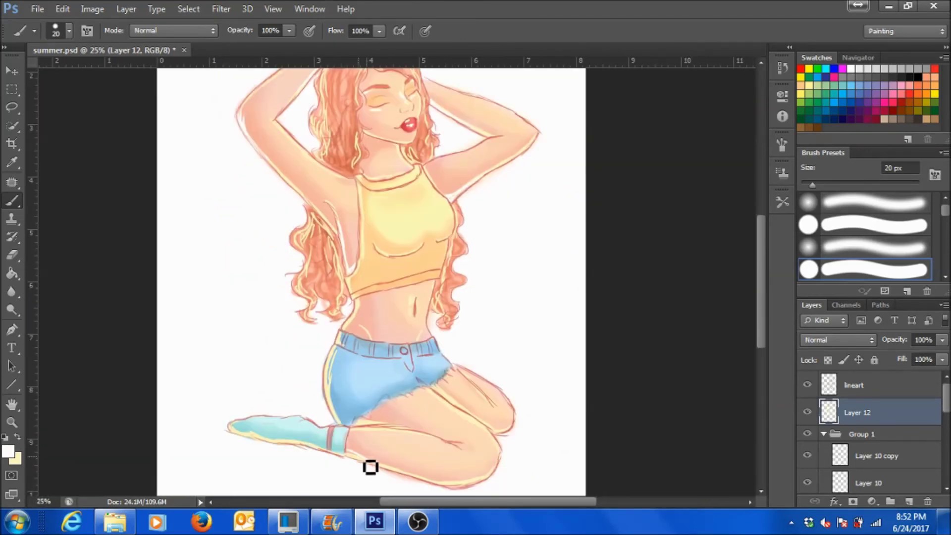
drag(410, 379, 442, 366)
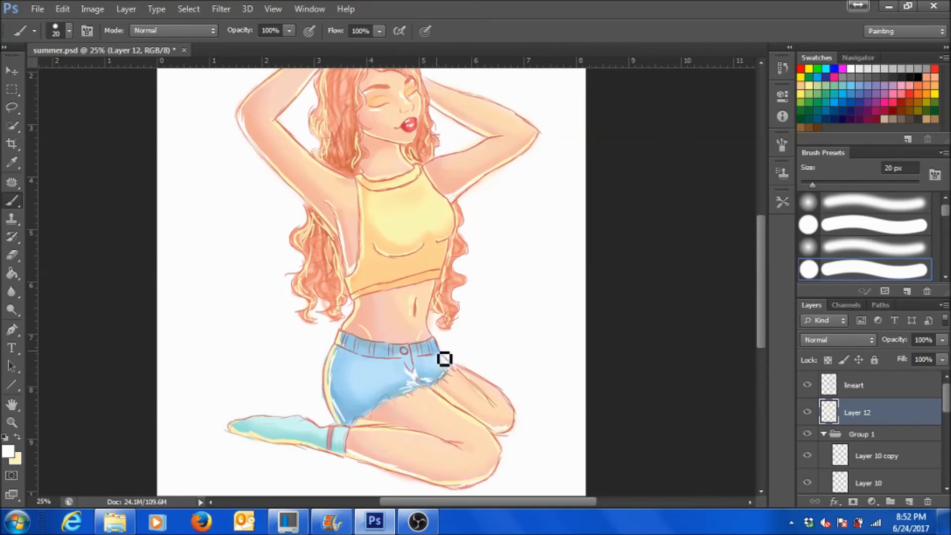
scroll(436, 193, up, 3)
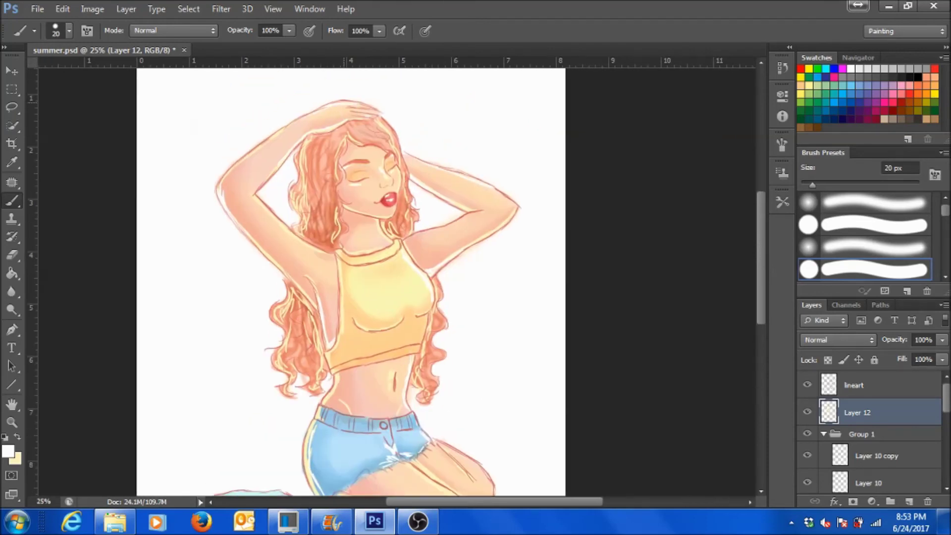
scroll(370, 115, down, 3)
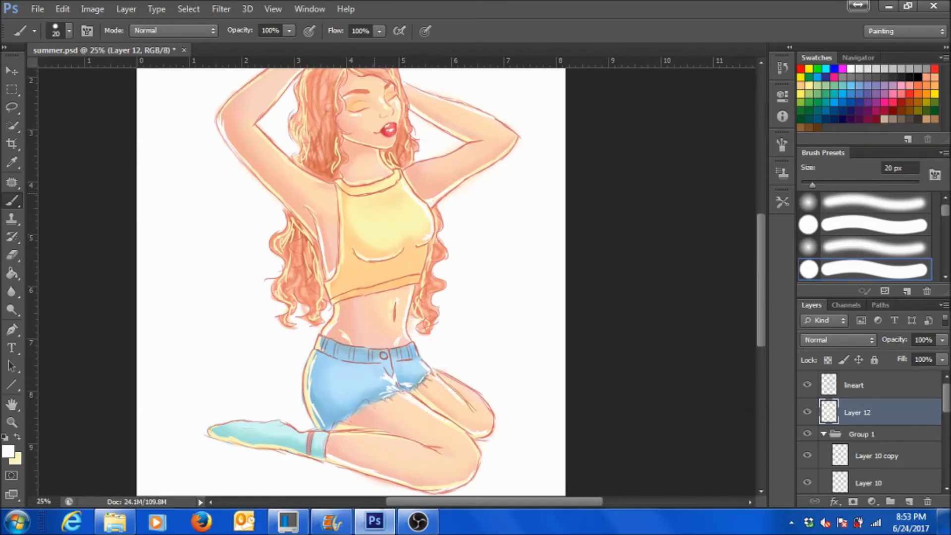
scroll(377, 277, up, 2)
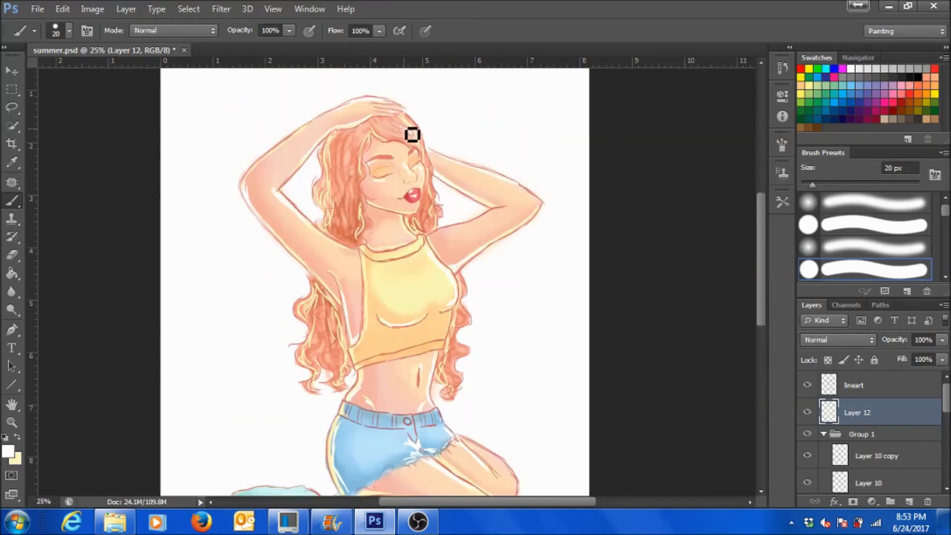
Switch to black with D and lay rough black strokes on the background sides, undoing the left vertical one
mouse_move(225, 386)
mouse_down()
mouse_move(295, 221)
mouse_move(232, 216)
mouse_up()
key(d)
drag(531, 207, 660, 199)
scroll(446, 277, up, 3)
scroll(445, 277, up, 3)
drag(234, 85, 235, 272)
key(ctrl+z)
scroll(446, 277, down, 3)
Choose a soft-edged brush at 44% opacity and soften the black lines into smoky shadow
double_click(874, 247)
click(616, 196)
key(4)
key(4)
drag(251, 247, 340, 249)
drag(548, 233, 639, 231)
key(ctrl+minus)
With a 400 px brush, darken the left, top, right and bottom edges of the background
key(bracketright)
key(bracketright)
mouse_move(303, 198)
mouse_down()
mouse_move(317, 129)
mouse_move(297, 297)
mouse_up()
mouse_move(297, 164)
mouse_down()
mouse_move(435, 112)
mouse_move(517, 193)
mouse_move(495, 298)
mouse_up()
drag(330, 322, 302, 391)
drag(303, 317, 342, 418)
mouse_move(317, 247)
mouse_down()
mouse_move(293, 283)
mouse_move(305, 426)
mouse_move(495, 416)
mouse_up()
drag(501, 302, 473, 386)
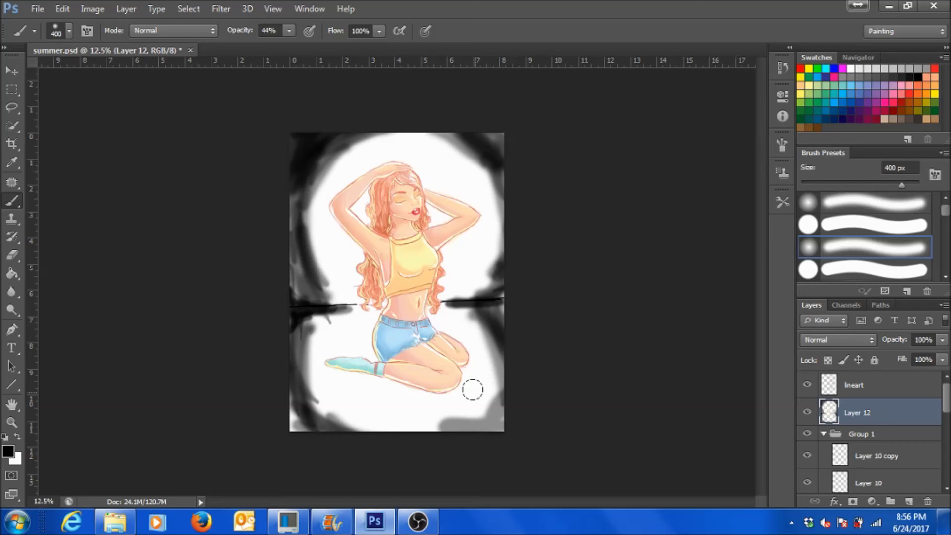
mouse_move(317, 426)
mouse_down()
mouse_move(297, 391)
mouse_move(290, 198)
mouse_up()
drag(357, 431, 500, 428)
Erase excess darkness near the sides, then re-darken the left edge and beside the waist
key(e)
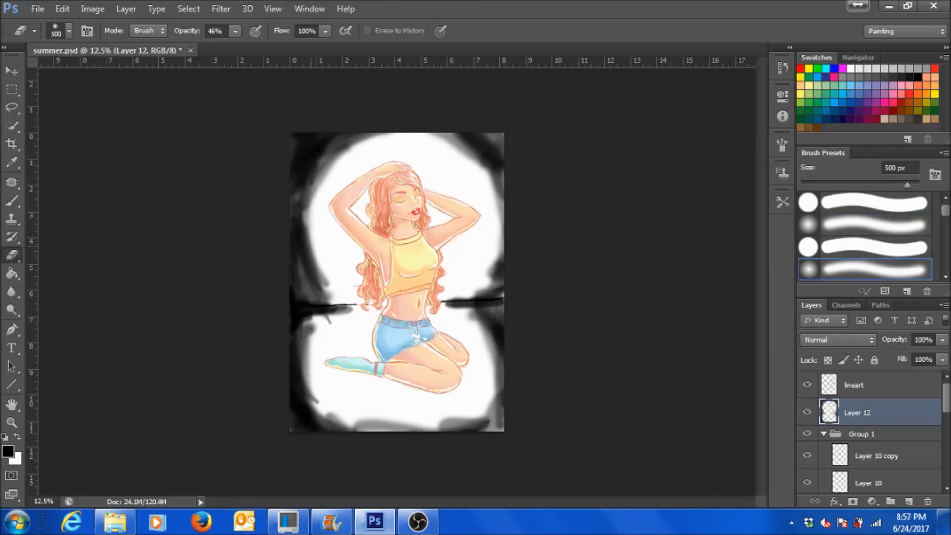
drag(341, 322, 297, 143)
drag(307, 218, 312, 421)
drag(471, 347, 476, 268)
key(b)
drag(297, 198, 346, 307)
drag(501, 300, 461, 304)
Deepen the vignette along all canvas edges with a 900 px brush
key(bracketright)
key(bracketright)
key(bracketright)
mouse_move(297, 268)
mouse_down()
mouse_move(312, 411)
mouse_move(451, 426)
mouse_up()
mouse_move(387, 426)
mouse_down()
mouse_move(490, 188)
mouse_move(302, 174)
mouse_up()
drag(446, 144, 304, 297)
drag(307, 257, 322, 346)
mouse_move(495, 317)
mouse_down()
mouse_move(479, 253)
mouse_move(490, 342)
mouse_up()
At 27% opacity, build up darkness around the top and sides, undoing a stroke over the figure
key(2)
key(7)
mouse_move(298, 193)
mouse_down()
mouse_move(307, 243)
mouse_move(495, 149)
mouse_up()
mouse_move(495, 218)
mouse_down()
mouse_move(360, 390)
mouse_move(402, 130)
mouse_up()
key(ctrl+z)
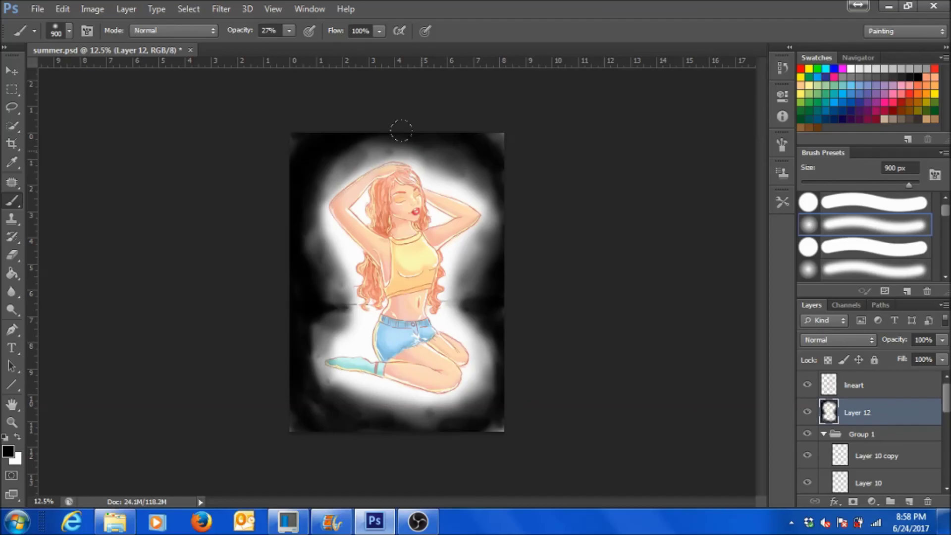